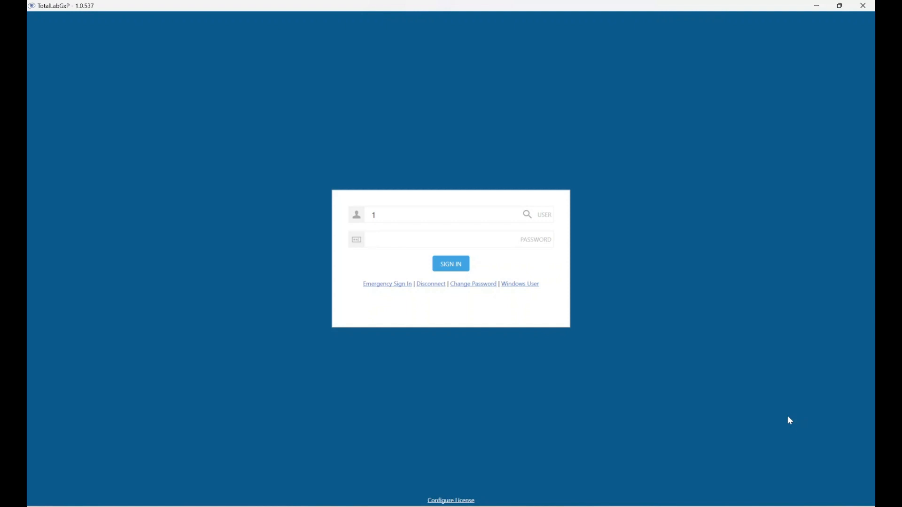
Sign in by entering the account password
text(1)
key(Return)
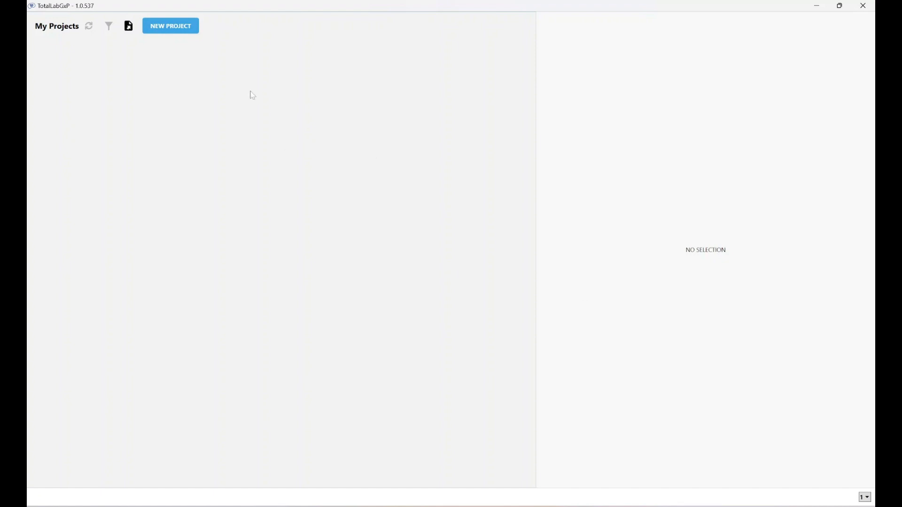
Create a project named Stepwedge containing the image "21 graustufenkeil selbkali-ausschn.tif" from the all folder
click(185, 29)
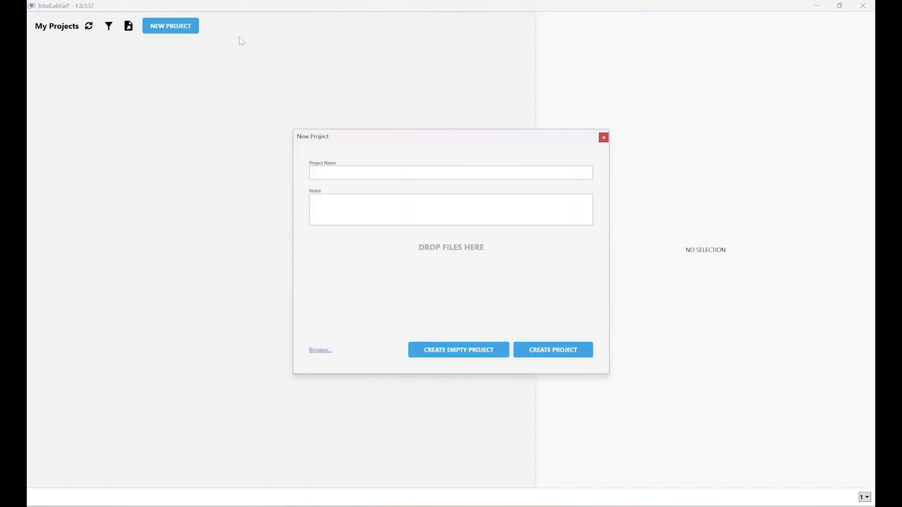
text(Stepwedge)
click(320, 351)
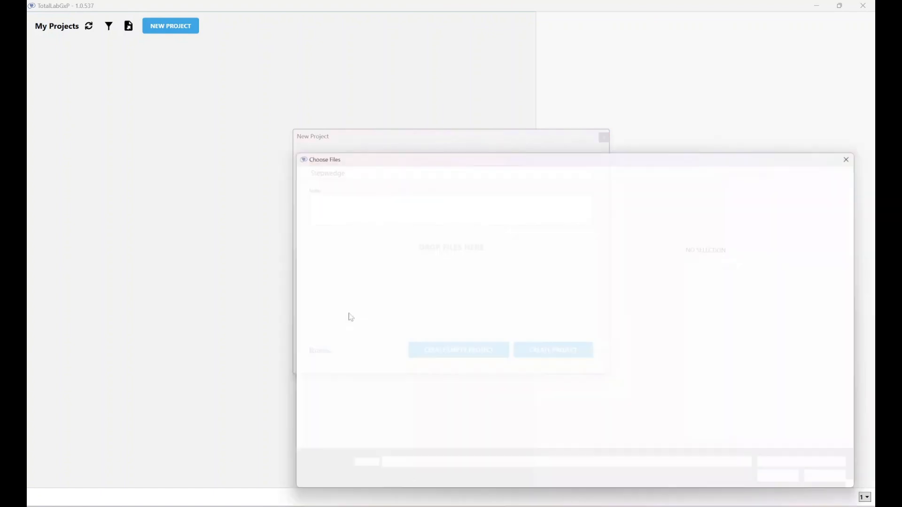
click(386, 239)
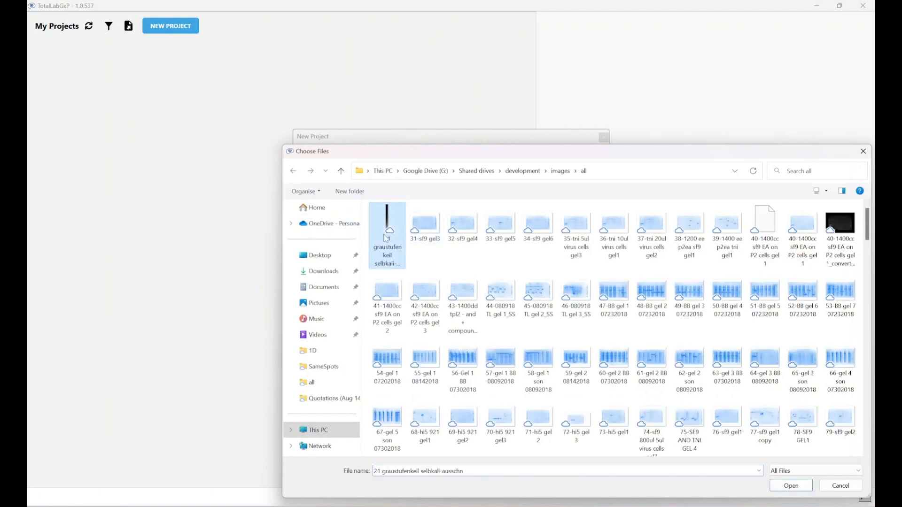
click(792, 489)
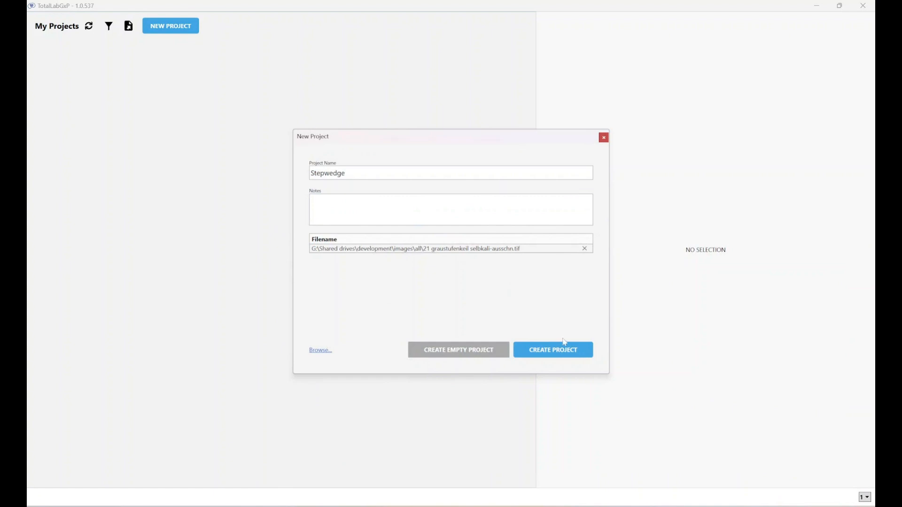
click(552, 349)
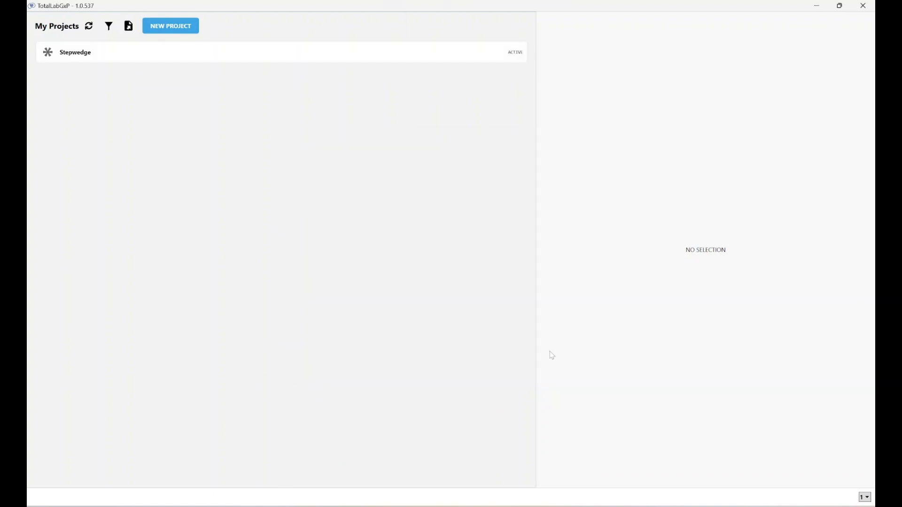
Check out the Stepwedge project and open its Phoretix 1D calibration in a maximized window
click(394, 61)
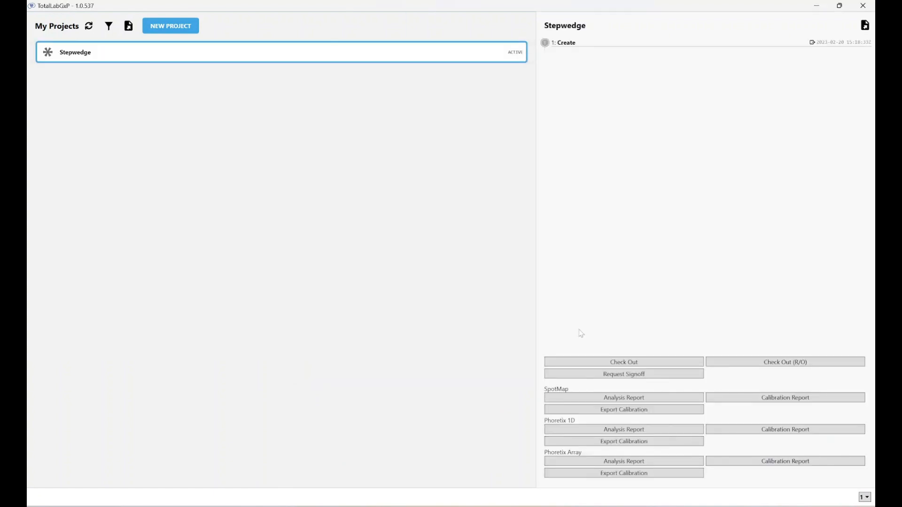
click(576, 364)
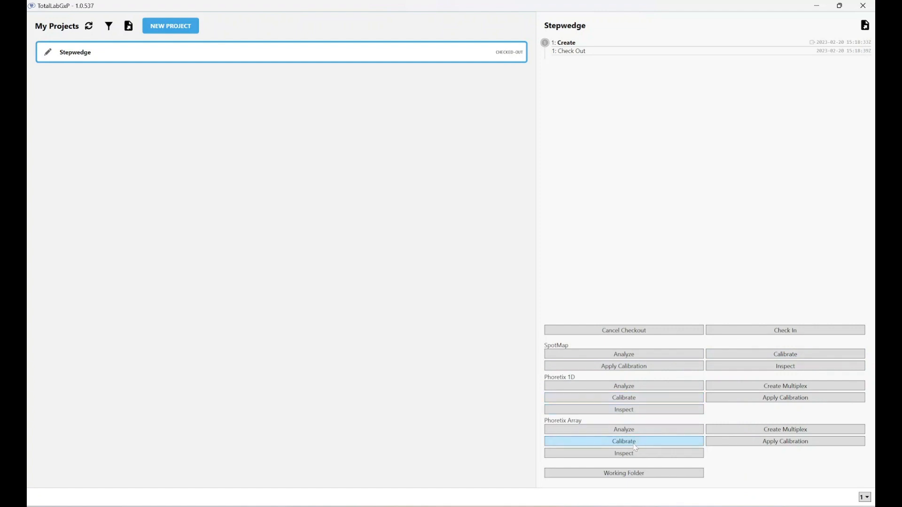
click(662, 401)
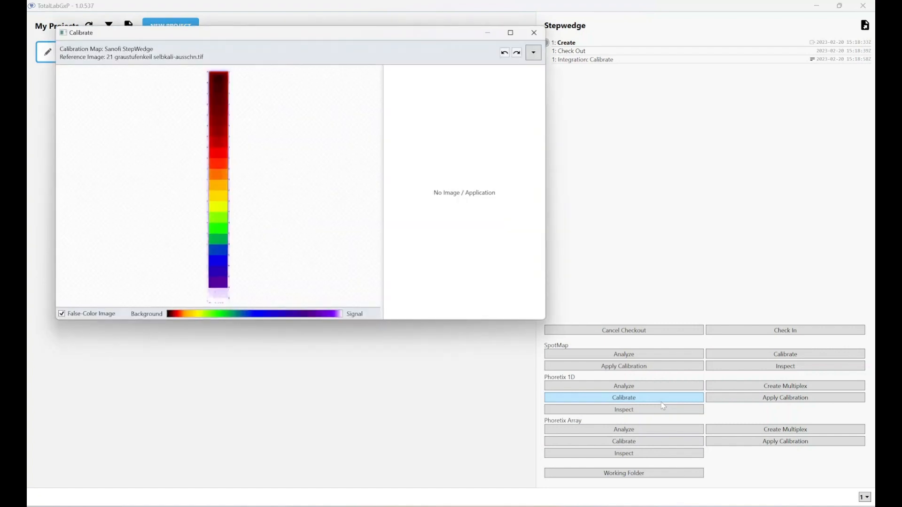
drag(366, 35, 552, 115)
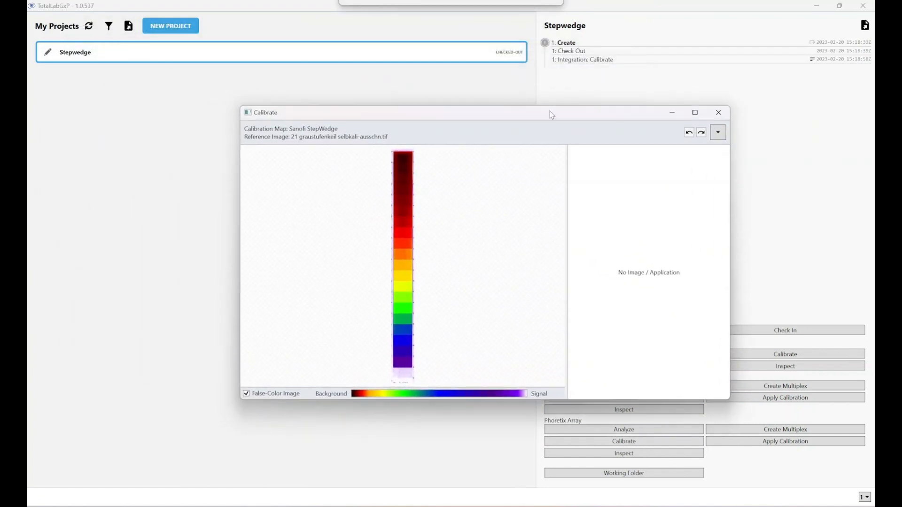
click(694, 113)
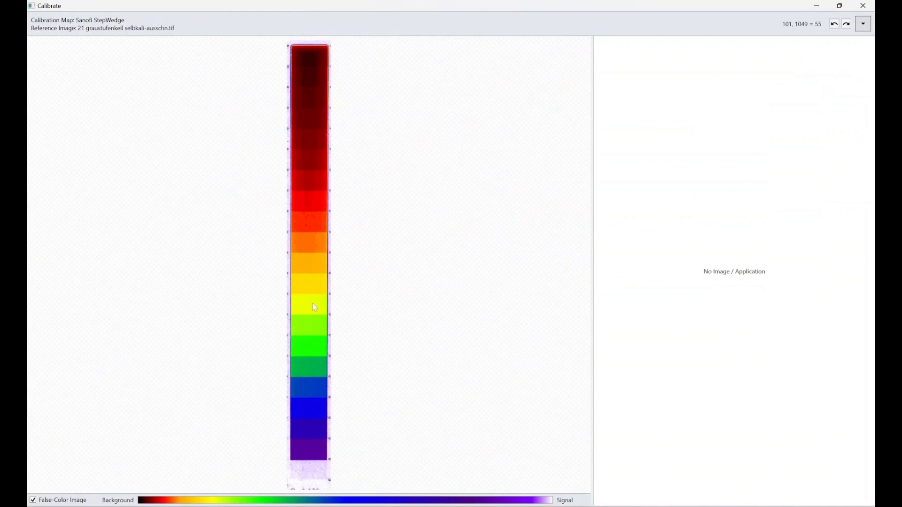
Compare the step wedge image in greyscale and in false colour, ending with the false-colour display
click(33, 501)
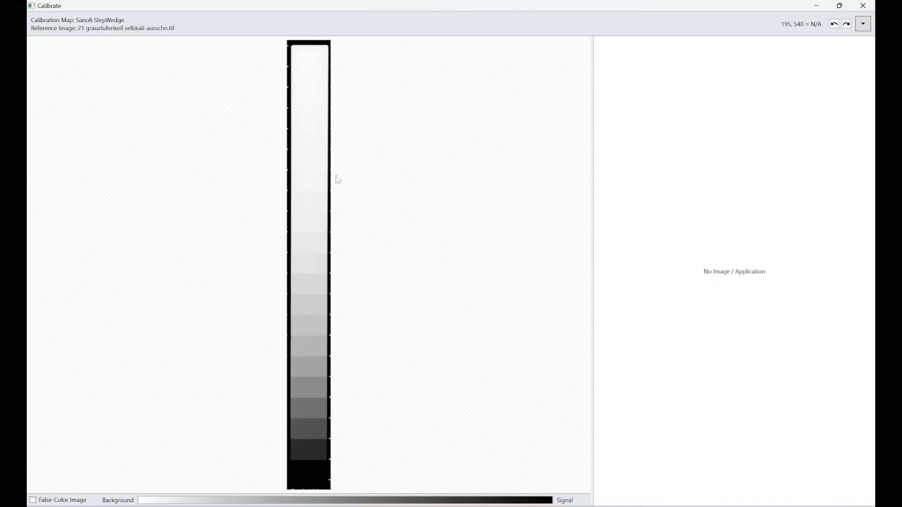
click(33, 500)
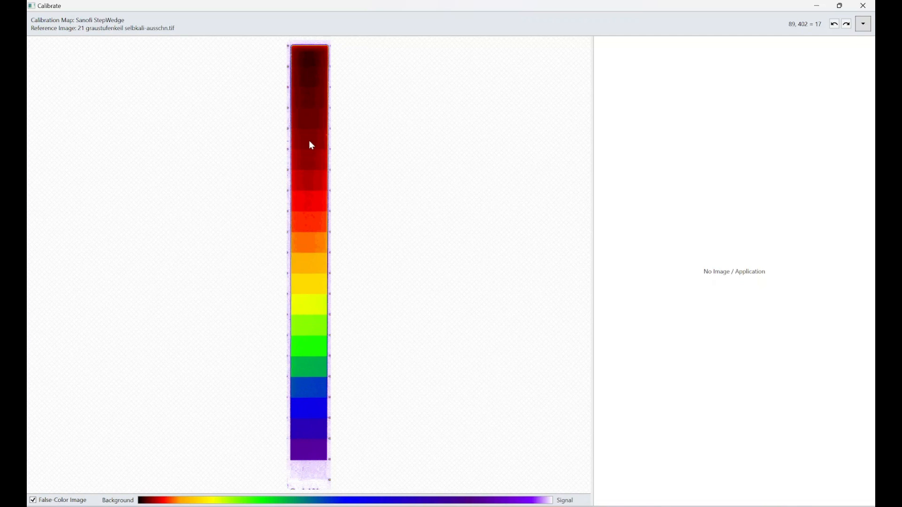
click(61, 500)
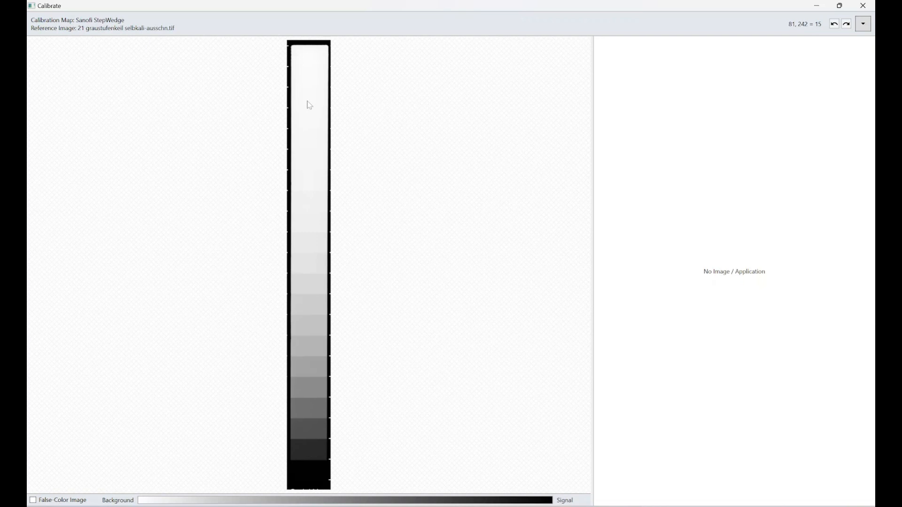
click(52, 500)
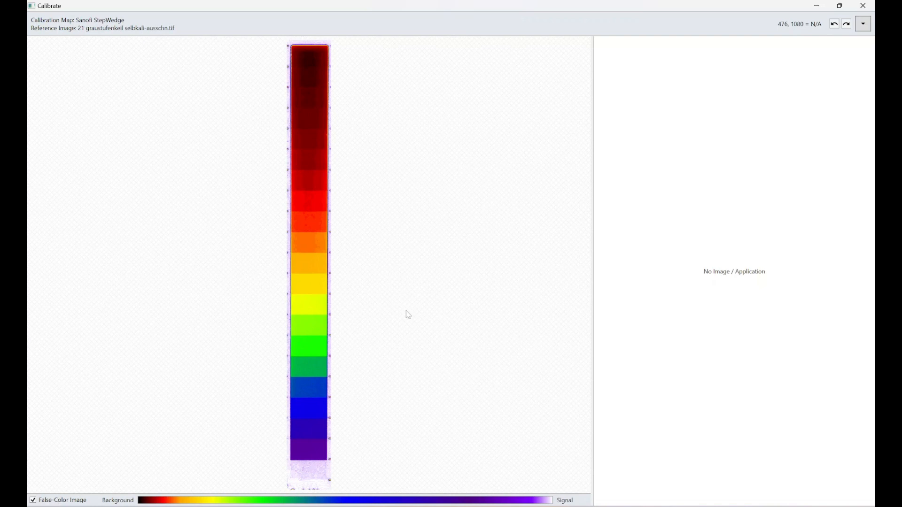
Open the calibration maps for editing and create a new calibration map
click(862, 29)
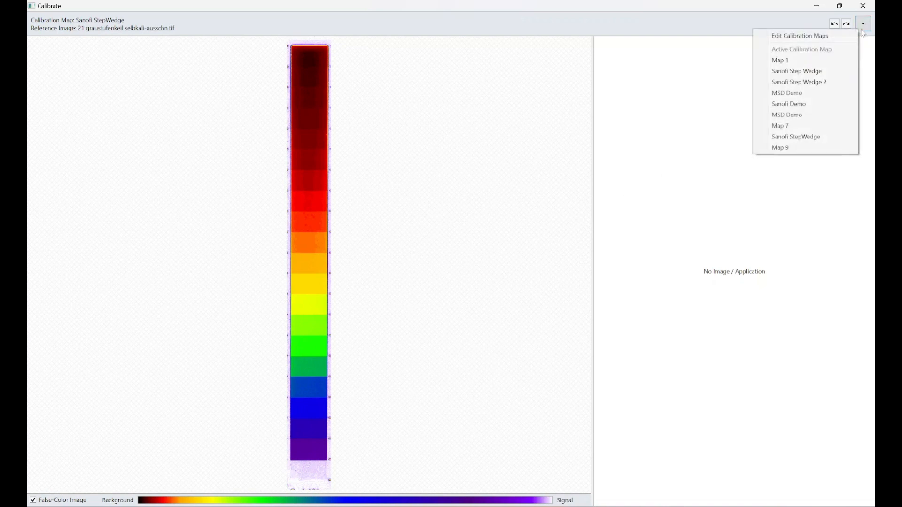
click(868, 24)
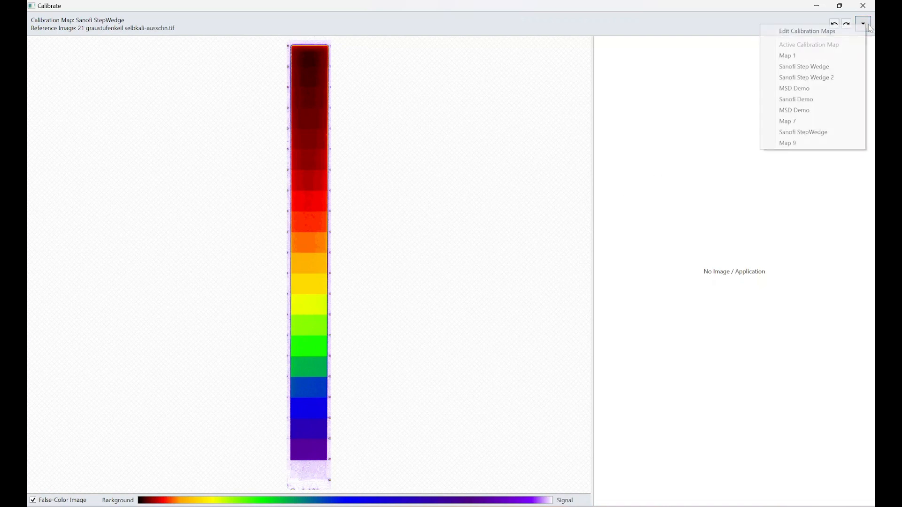
click(869, 24)
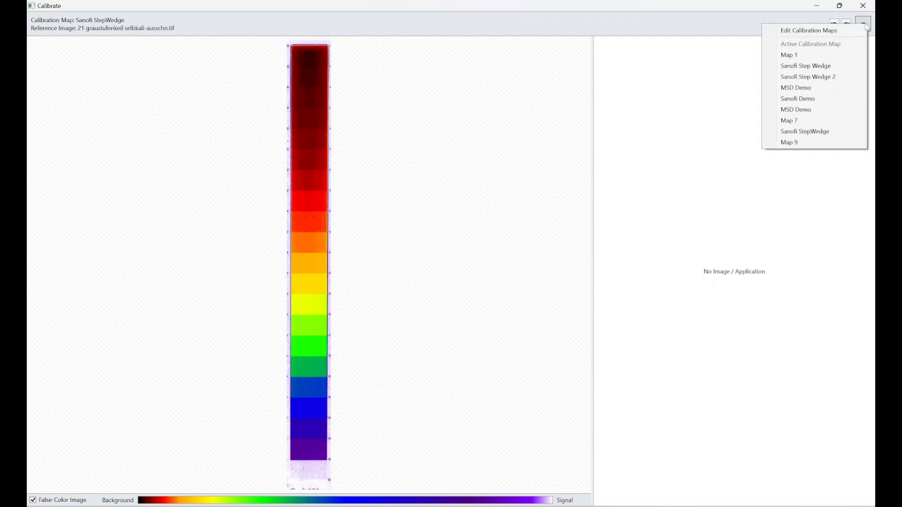
click(809, 31)
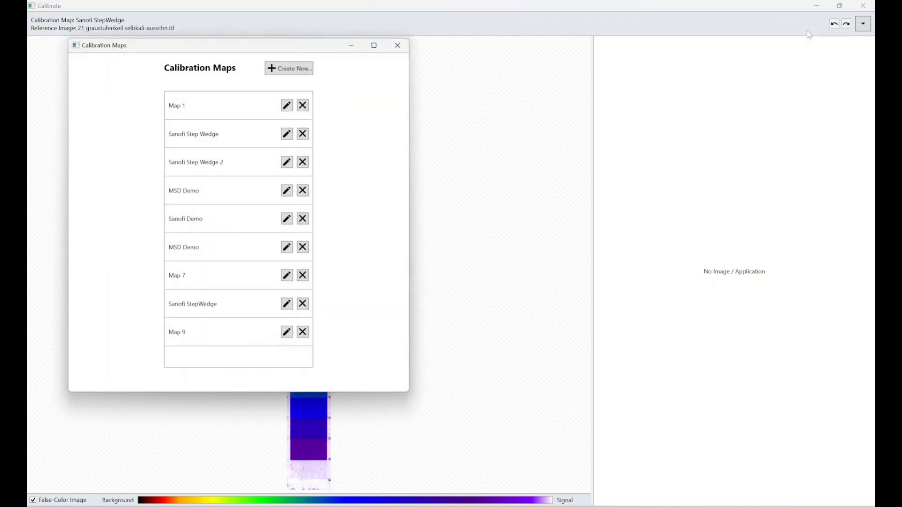
drag(319, 45, 682, 90)
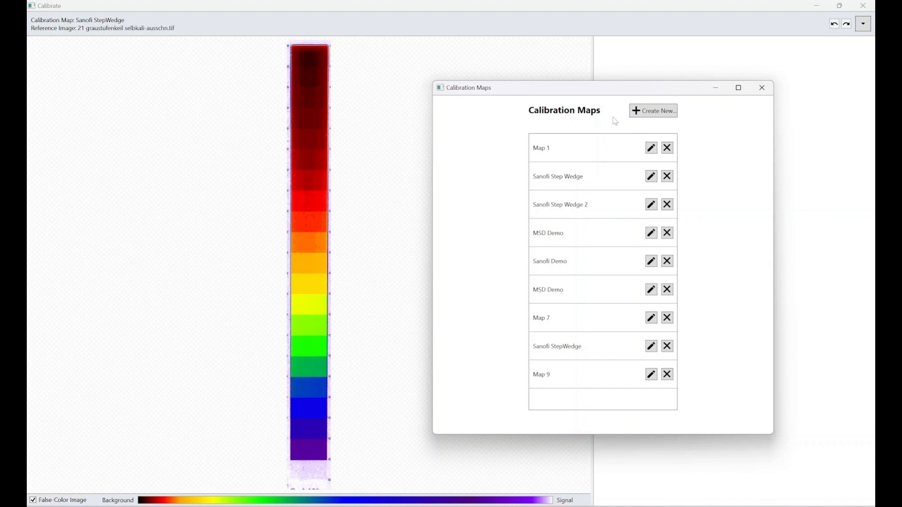
click(655, 116)
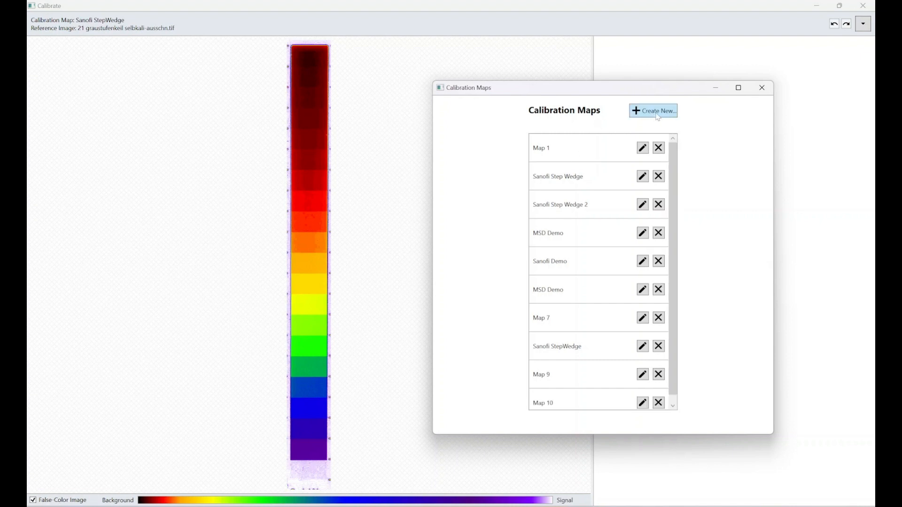
scroll(607, 232, down, 1)
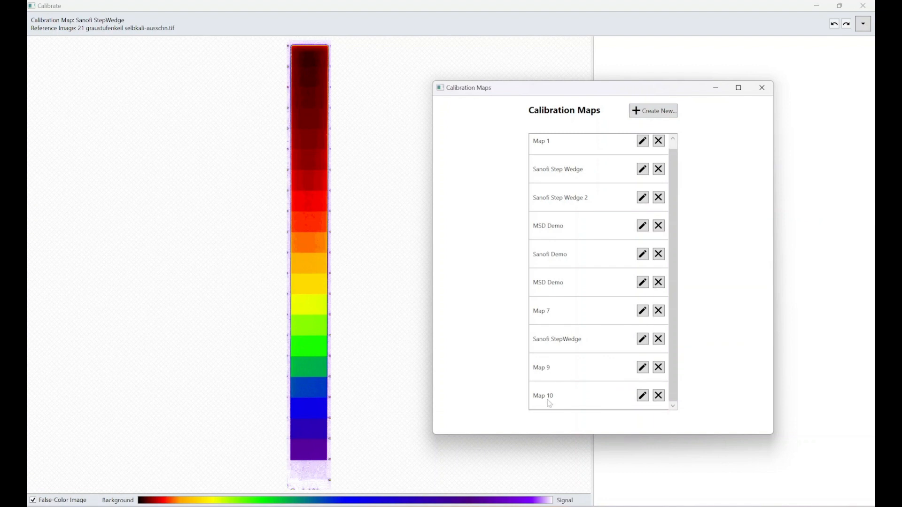
Set the new calibration map, Map 10, to 21 steps, apply the change and close the map editor
click(643, 396)
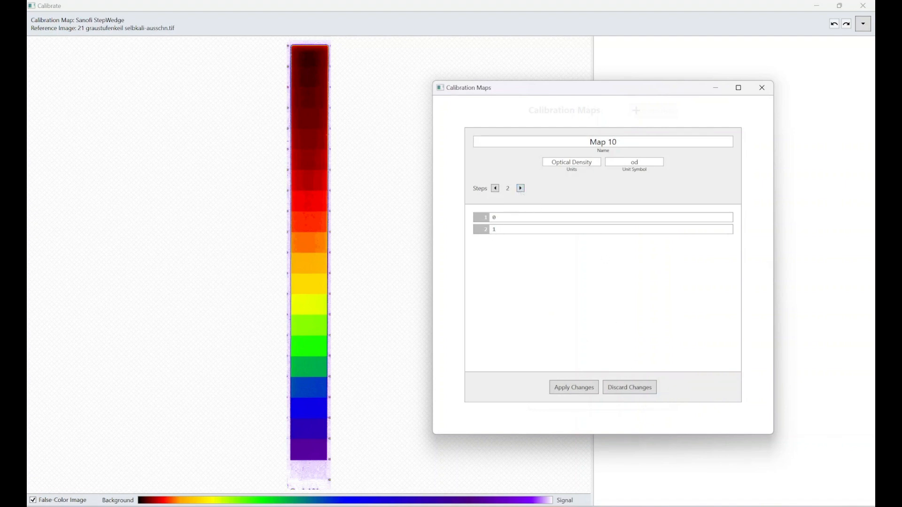
click(520, 188)
click(521, 188)
click(520, 188)
click(520, 188)
click(520, 189)
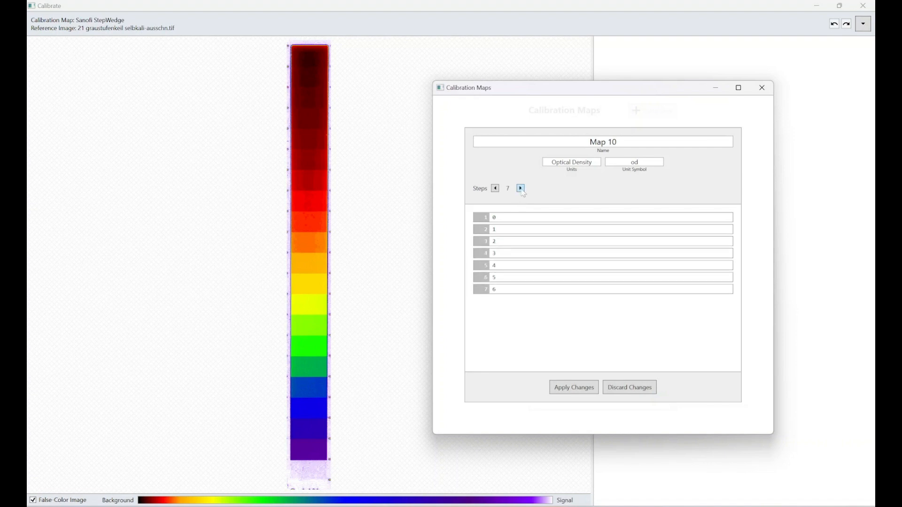
click(521, 188)
click(521, 188)
click(520, 189)
click(521, 189)
click(520, 189)
click(521, 188)
click(520, 188)
click(520, 188)
click(520, 188)
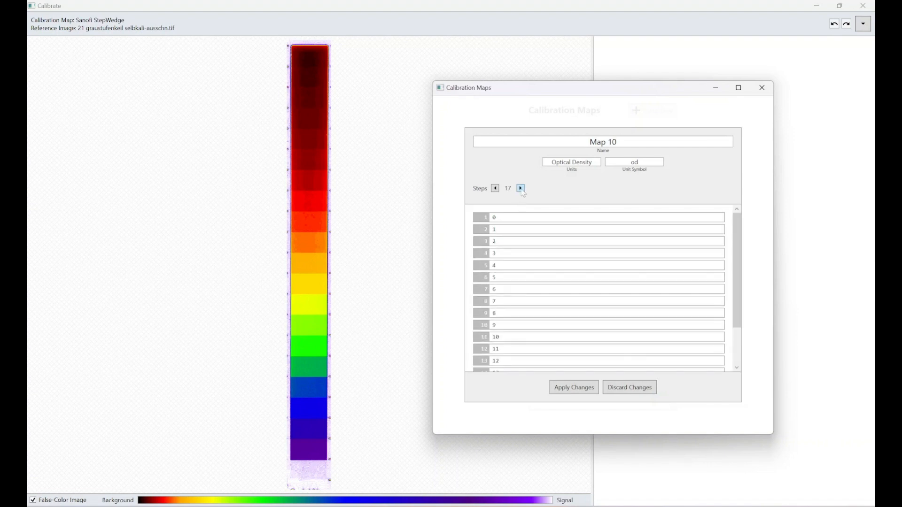
click(520, 188)
click(521, 188)
click(520, 188)
click(521, 189)
scroll(543, 297, down, 3)
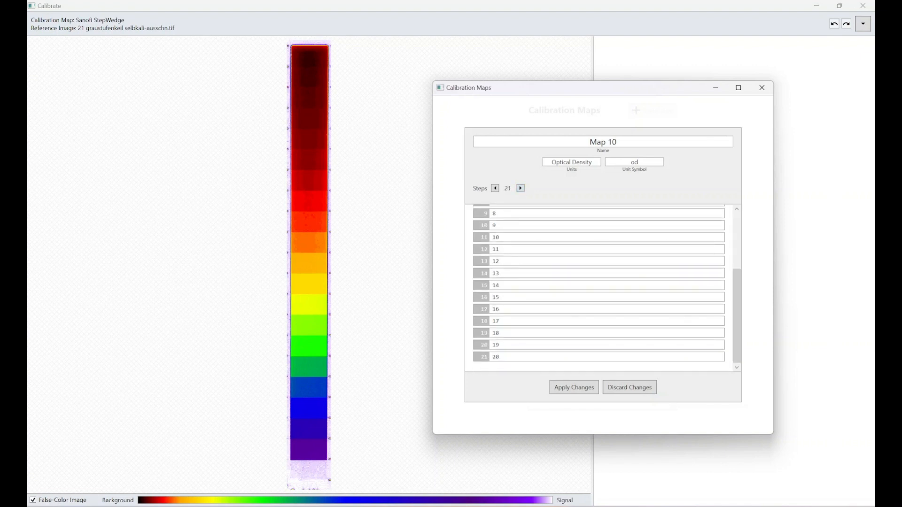
click(574, 388)
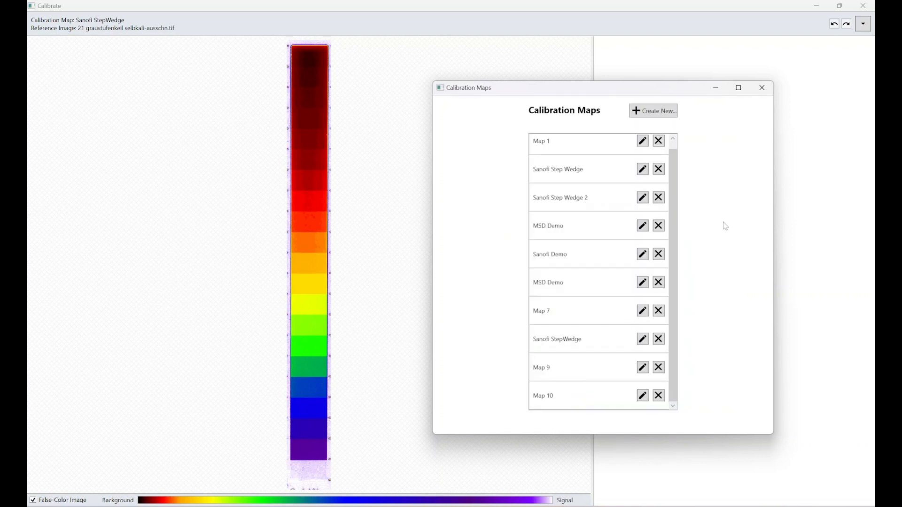
click(758, 90)
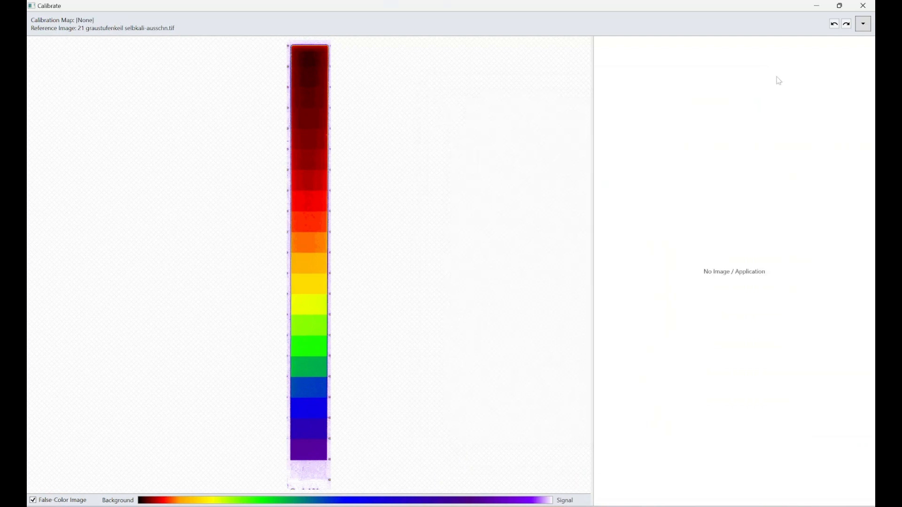
Make Map 10 the active calibration map for the step wedge image
click(868, 28)
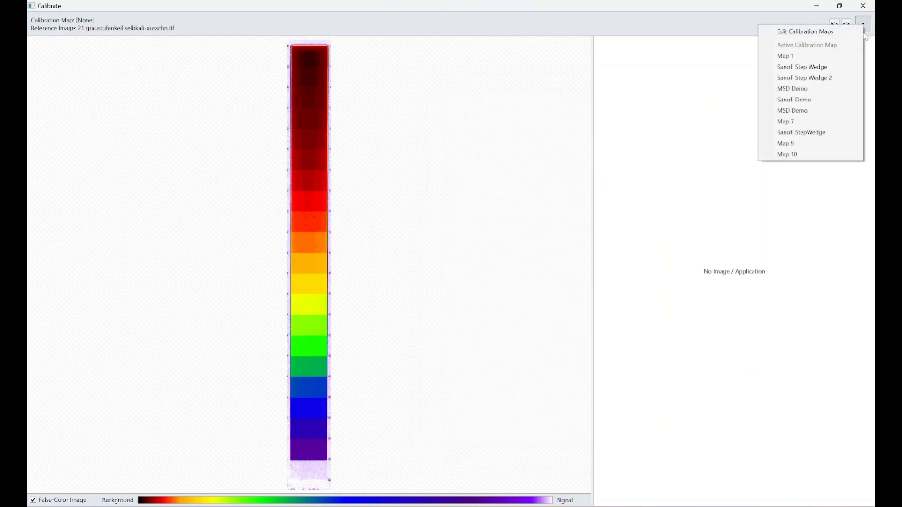
click(794, 155)
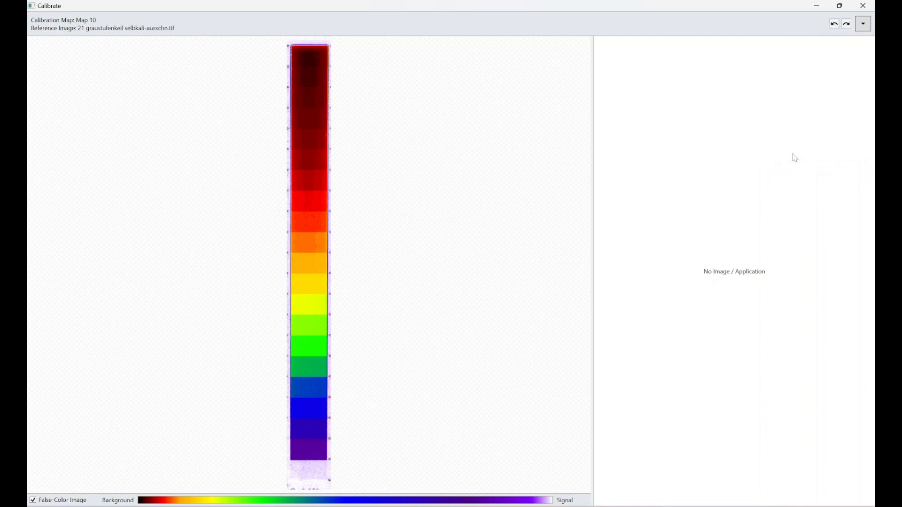
click(862, 27)
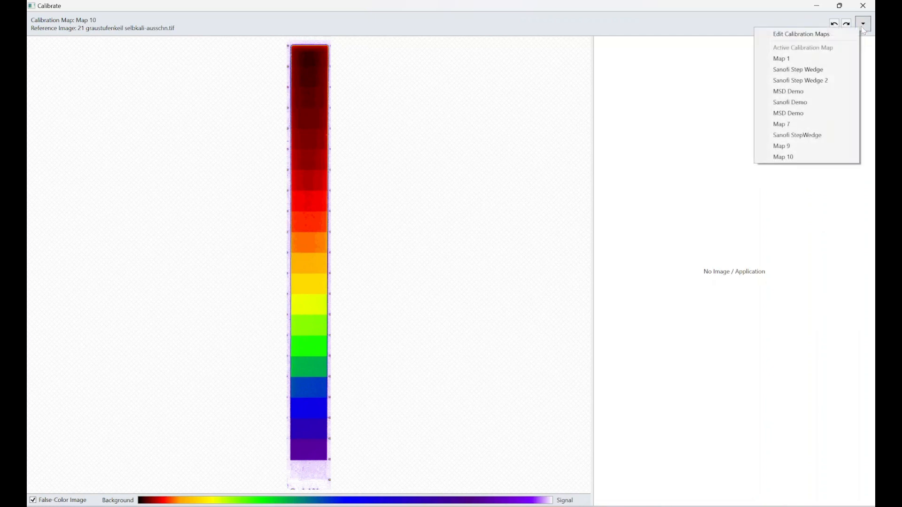
click(797, 159)
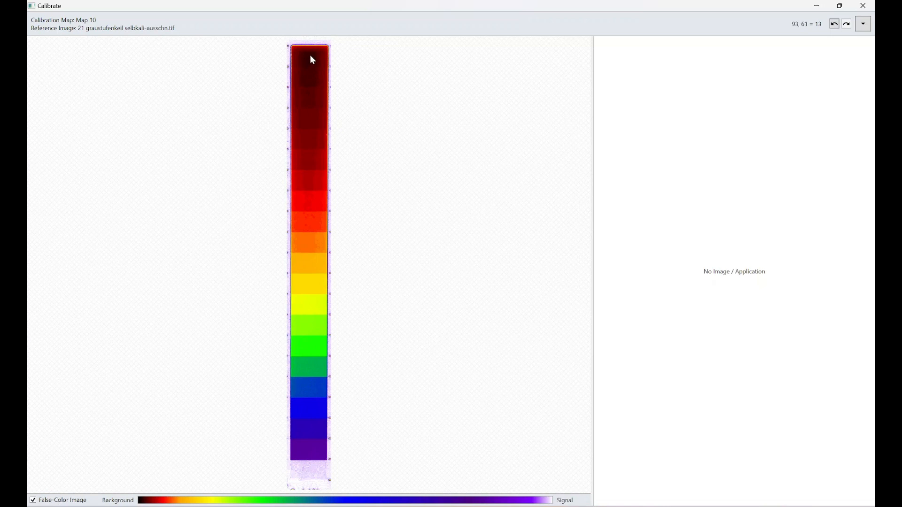
Place the 21 calibration points along the step wedge from the darkest to the lightest step and centre them on their steps
drag(310, 55, 310, 453)
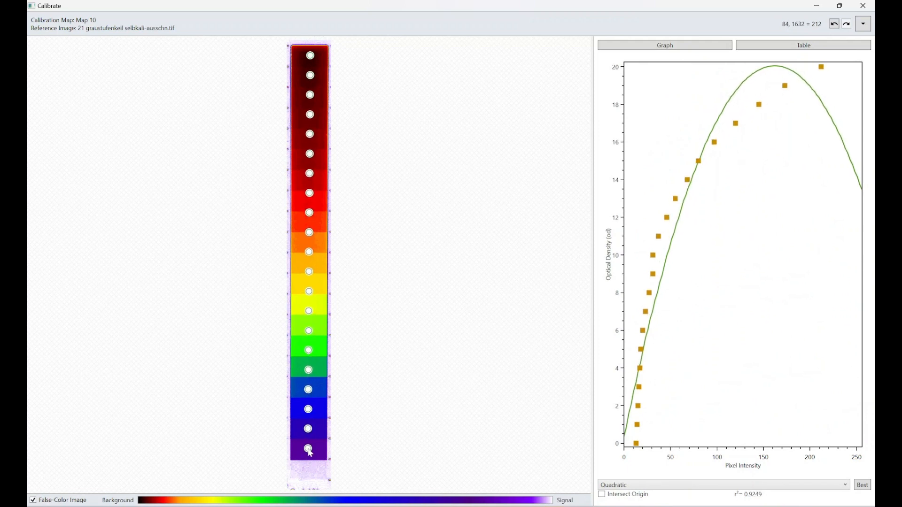
drag(310, 453, 308, 451)
drag(308, 350, 307, 348)
drag(311, 373, 309, 372)
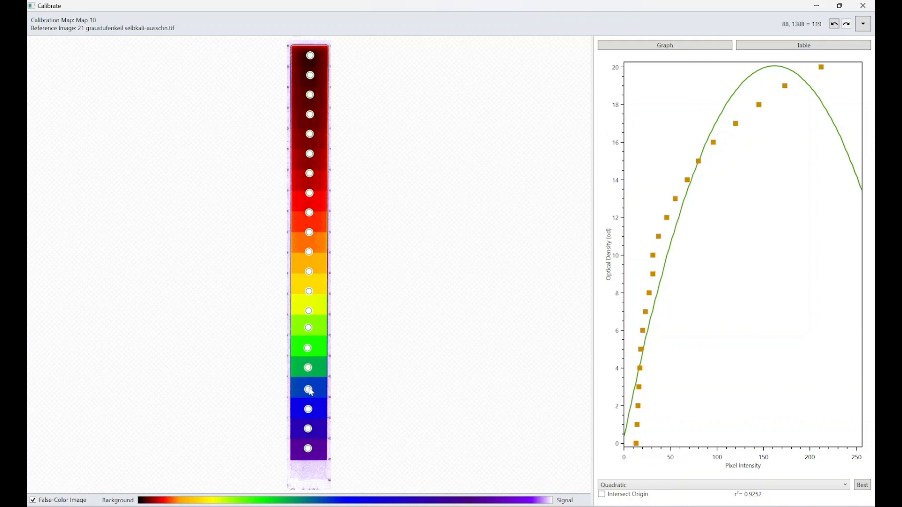
drag(310, 391, 312, 389)
drag(309, 267, 309, 224)
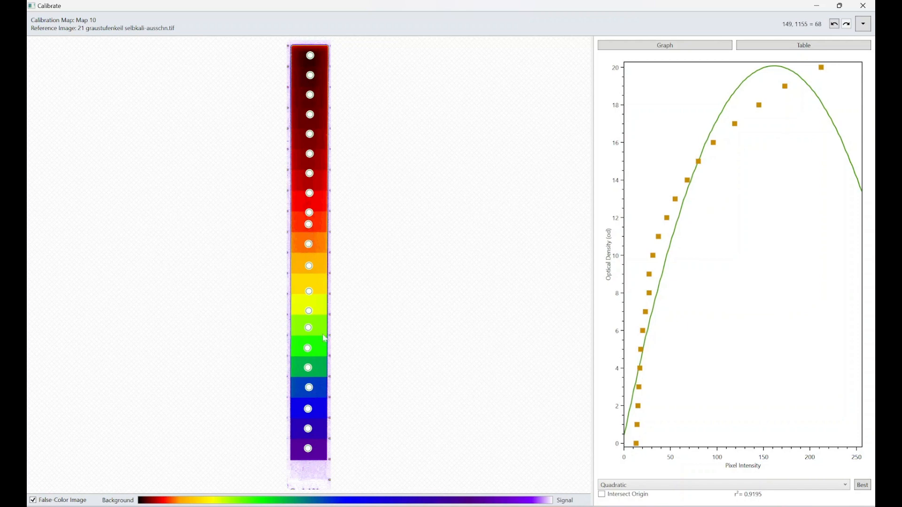
drag(310, 292, 310, 286)
drag(308, 224, 310, 128)
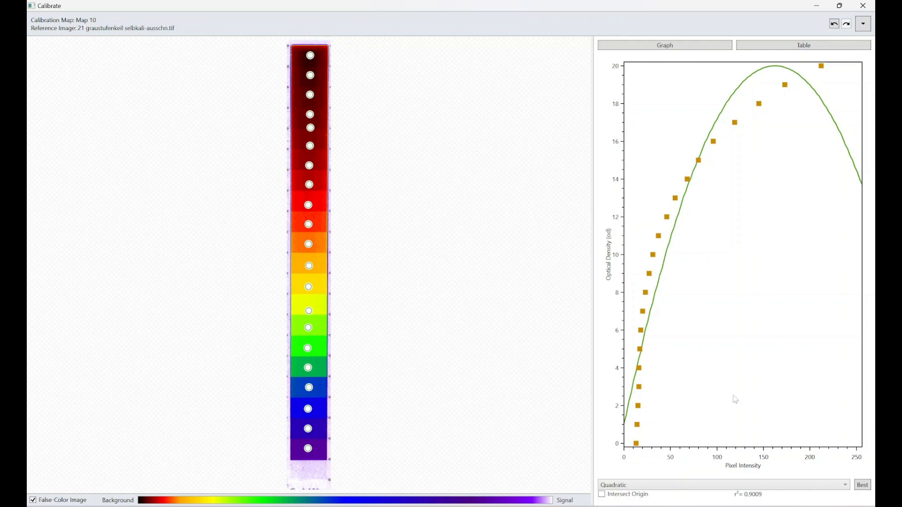
Review the available curve-fit types and compare the Quadratic fit with and without Intersect Origin
click(713, 488)
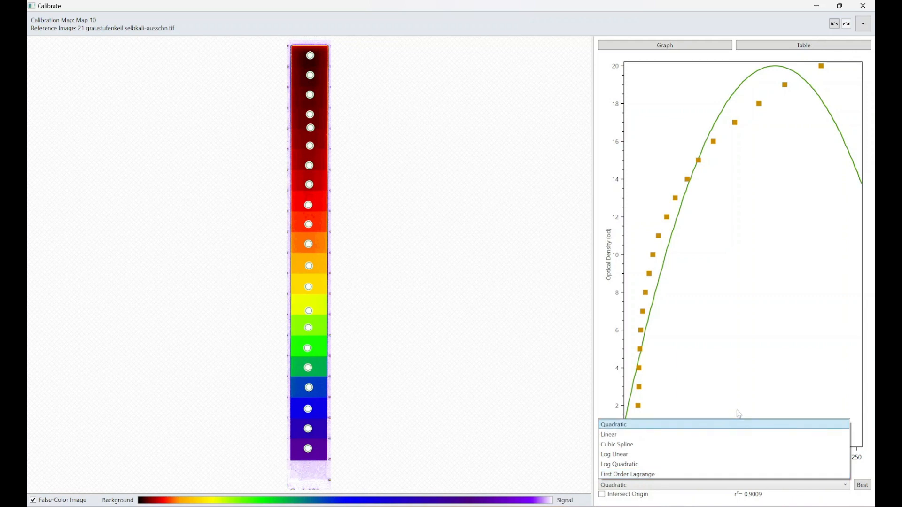
click(608, 385)
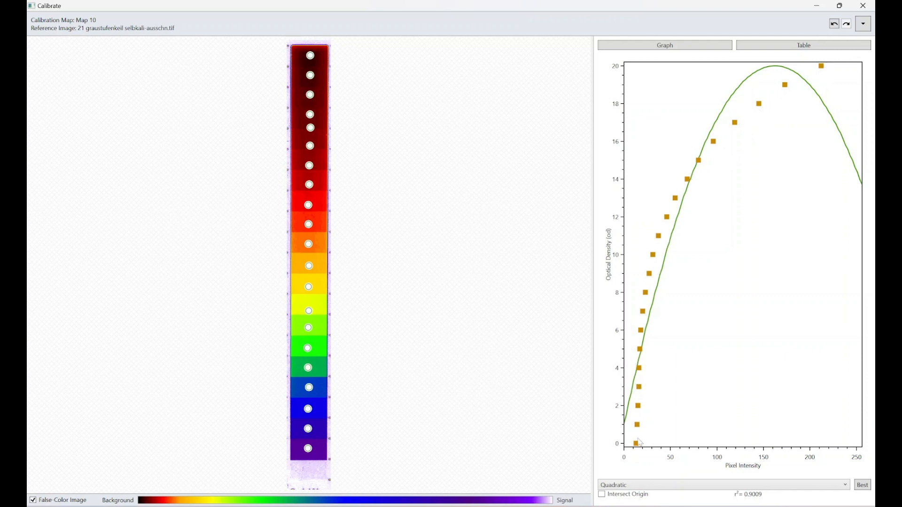
click(616, 497)
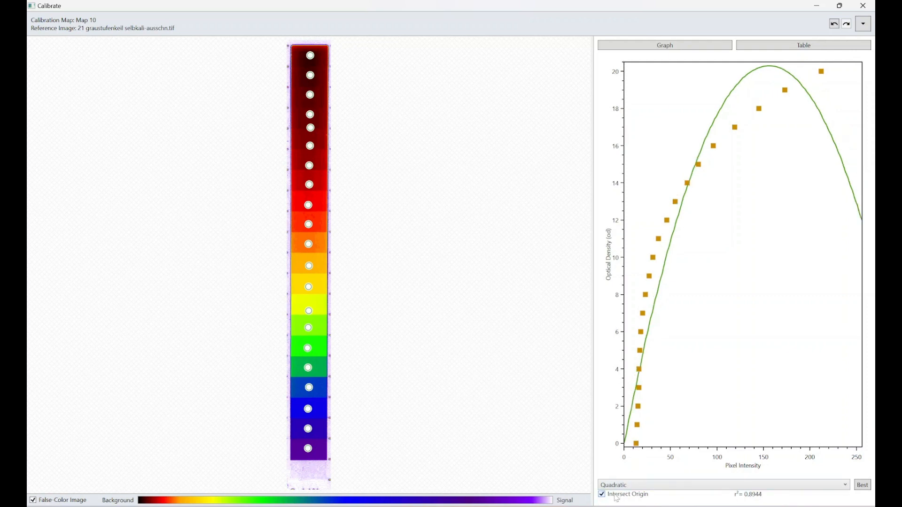
click(615, 497)
click(615, 497)
click(612, 498)
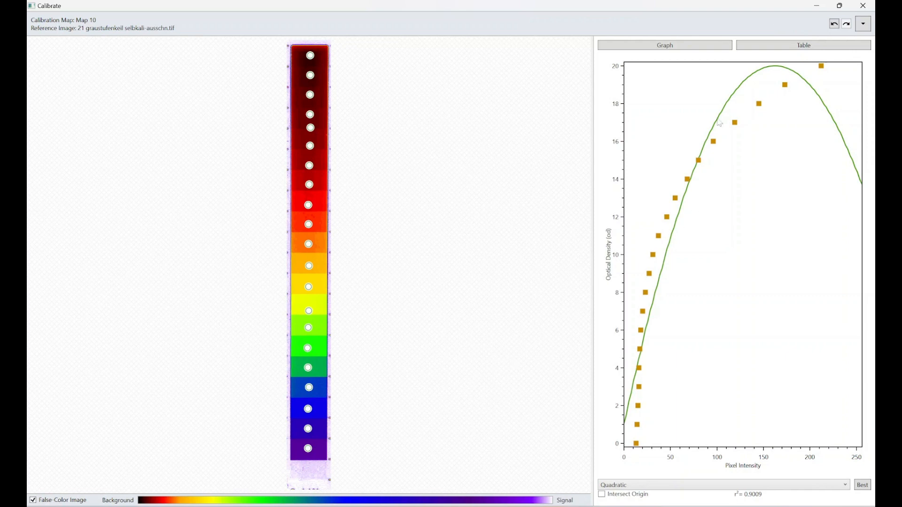
Nudge the fifth calibration point on the wedge while viewing the intensity table, and return to the graph view
click(764, 48)
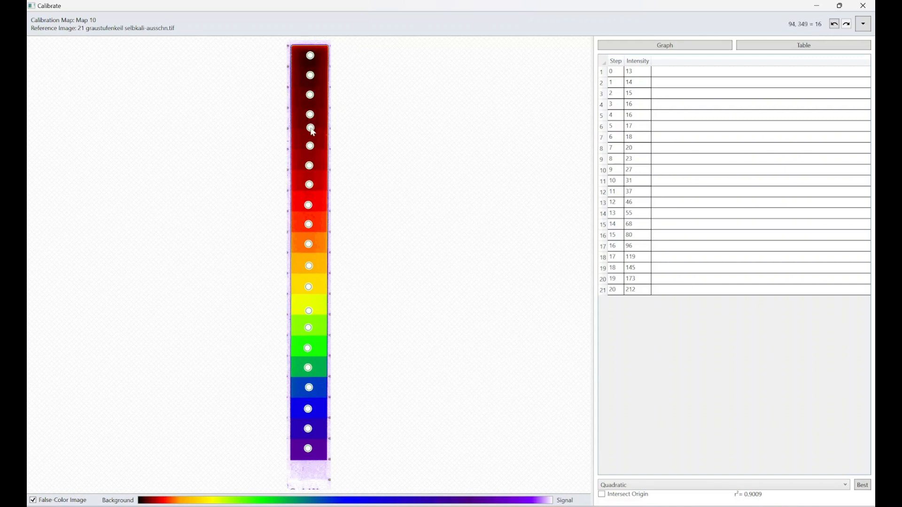
drag(311, 130, 308, 127)
click(694, 51)
click(747, 47)
click(834, 25)
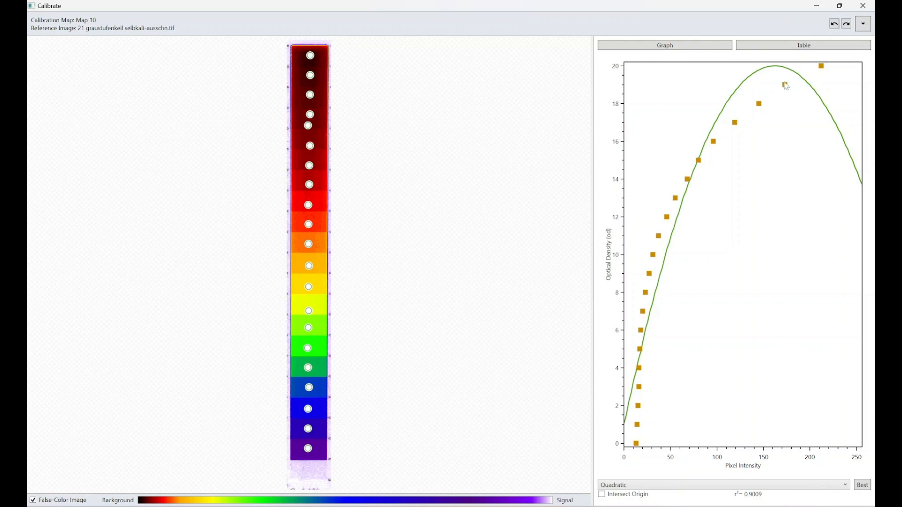
Close the calibration, saving the calibration file, and check in the Stepwedge project
click(863, 5)
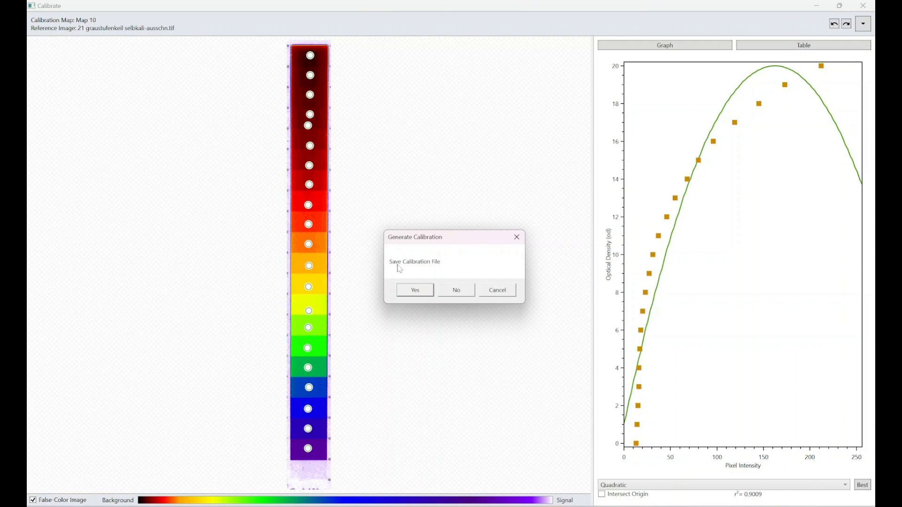
click(411, 290)
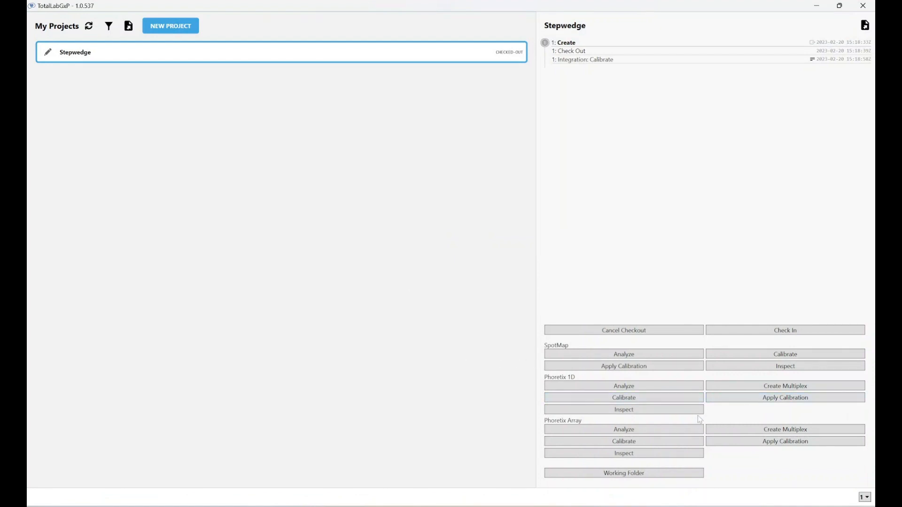
click(735, 330)
click(516, 287)
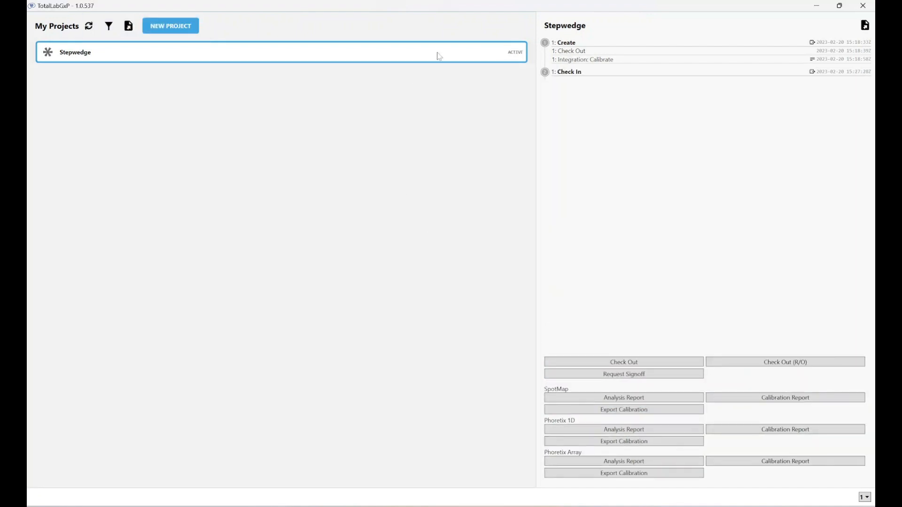
Export the Stepwedge project's SpotMap calibration to the Documents folder as "demo calib"
click(635, 412)
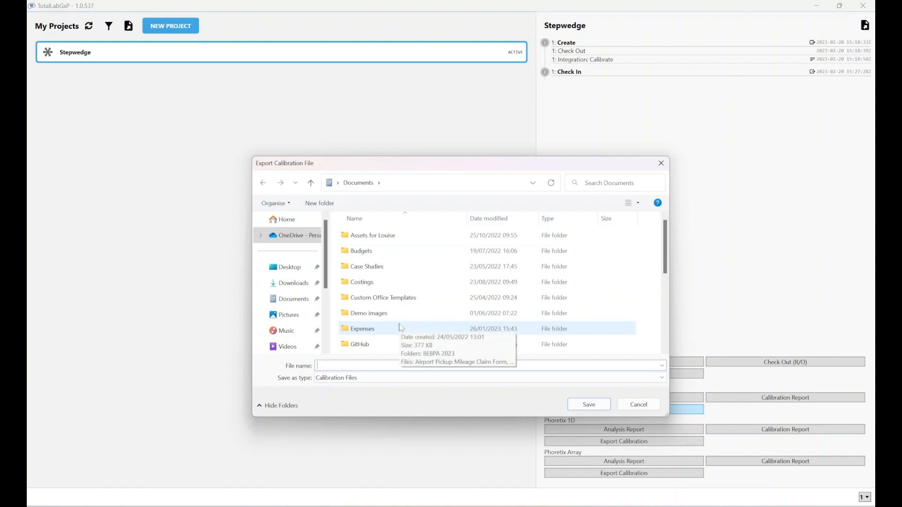
scroll(391, 322, down, 3)
scroll(391, 323, up, 3)
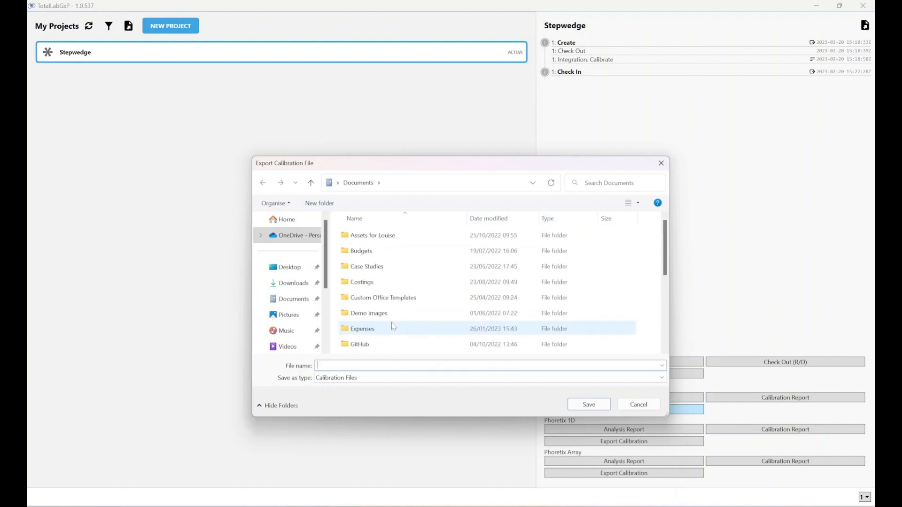
text(demo)
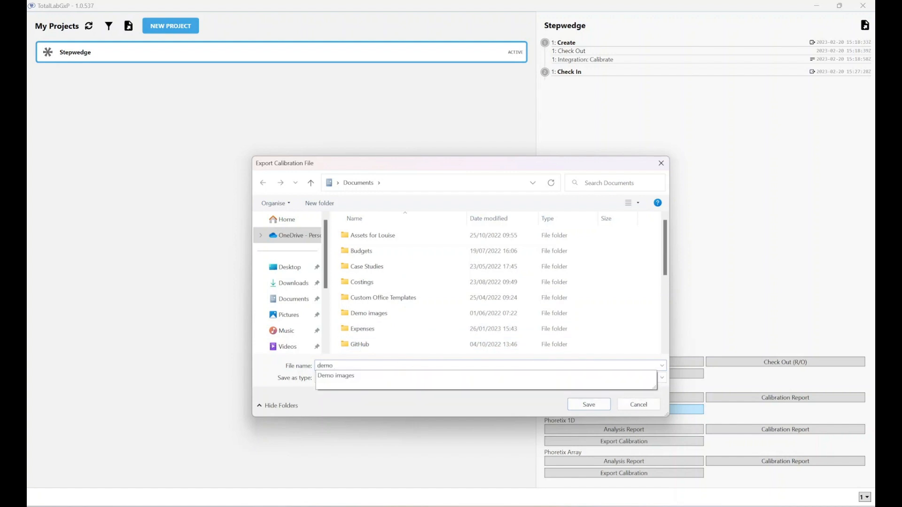
text( calib)
key(Return)
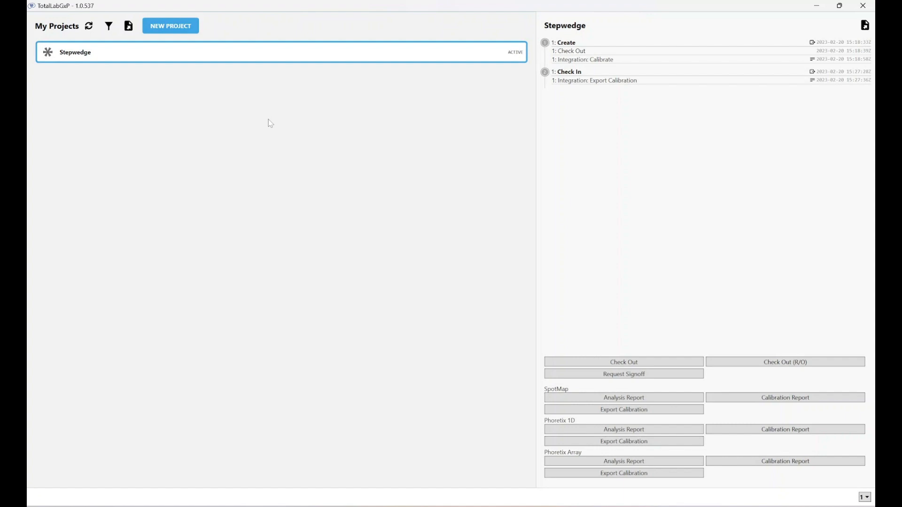
Create a new project named "Calibation demo" from the gel image "39-1400 ee p2ea tni gel1"
click(183, 30)
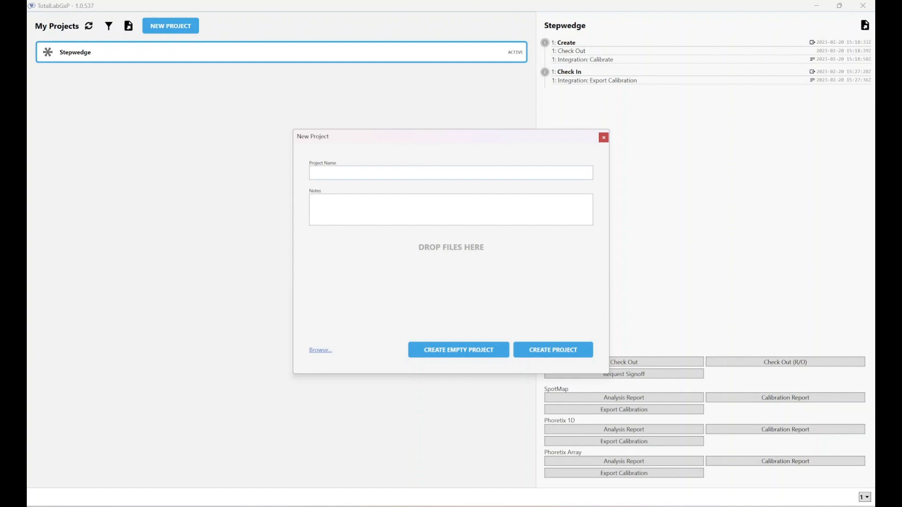
text(Calibation demo)
click(321, 350)
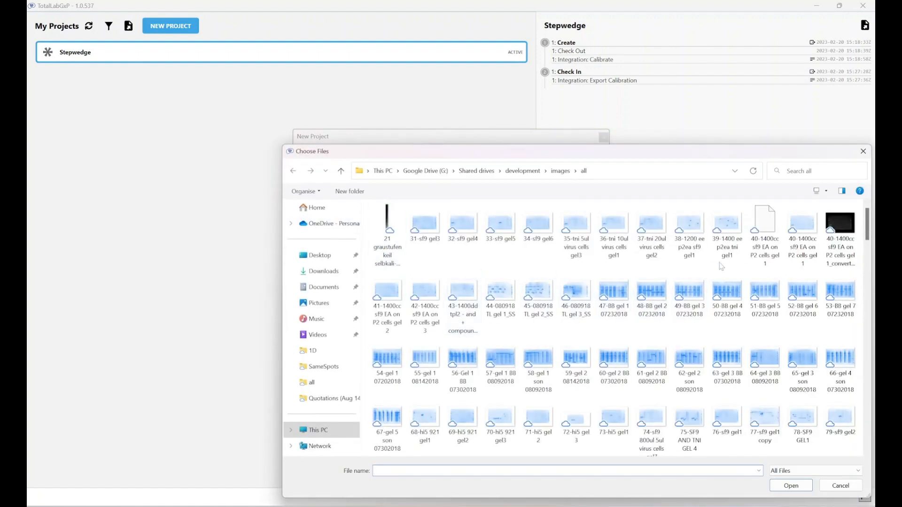
click(727, 254)
click(791, 486)
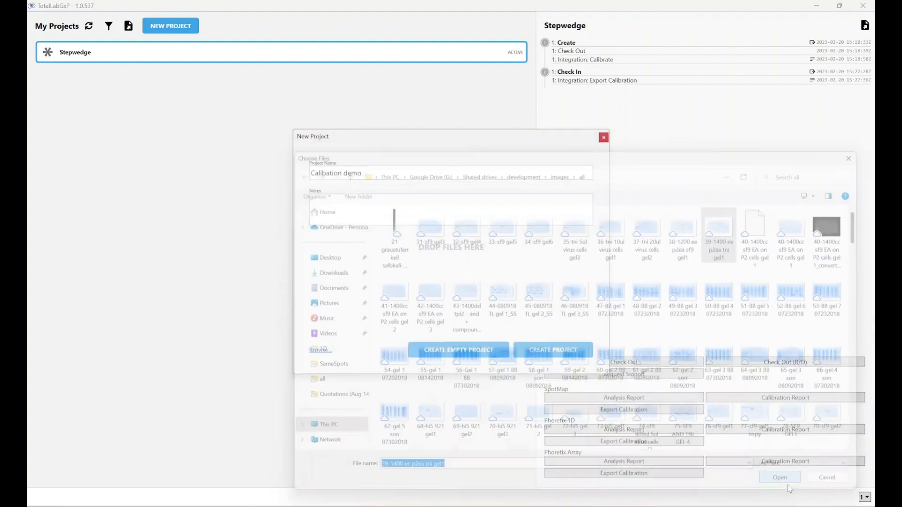
click(559, 353)
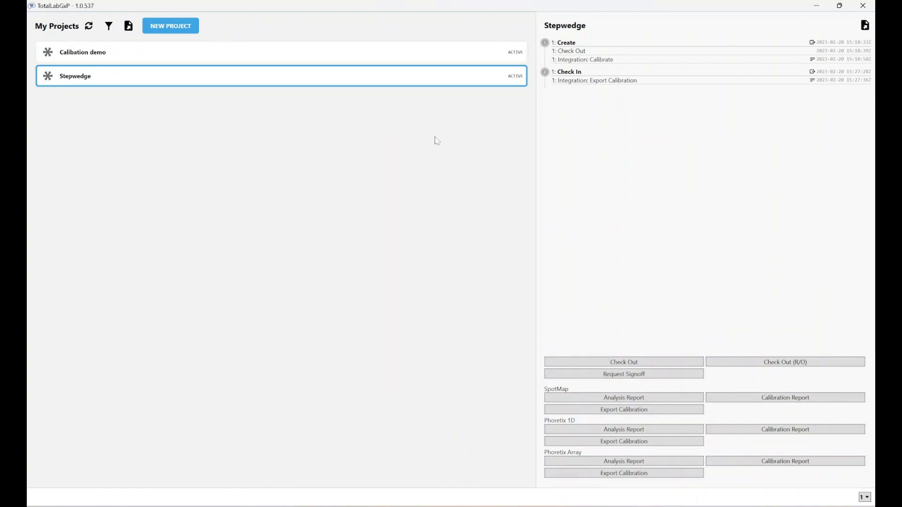
Check out the Calibation demo project and inspect its gel image and calibration status with Phoretix 1D
click(437, 51)
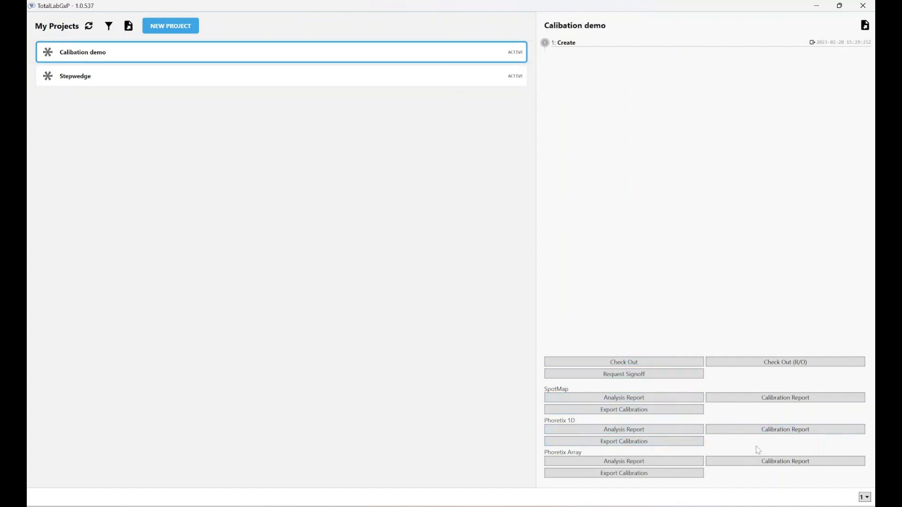
click(755, 428)
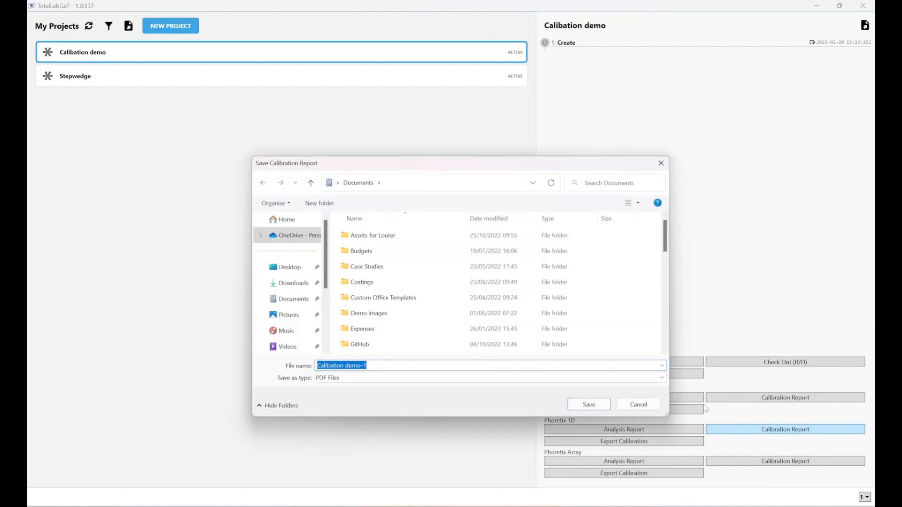
click(647, 408)
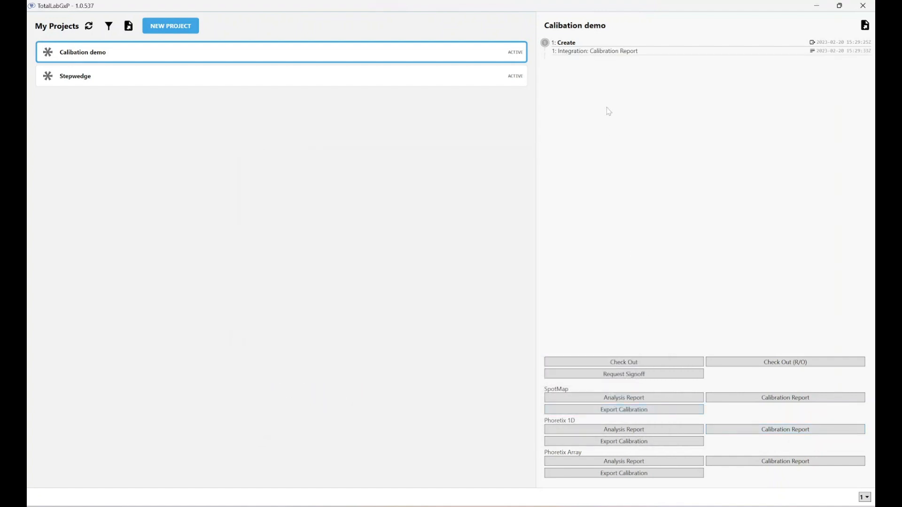
click(638, 363)
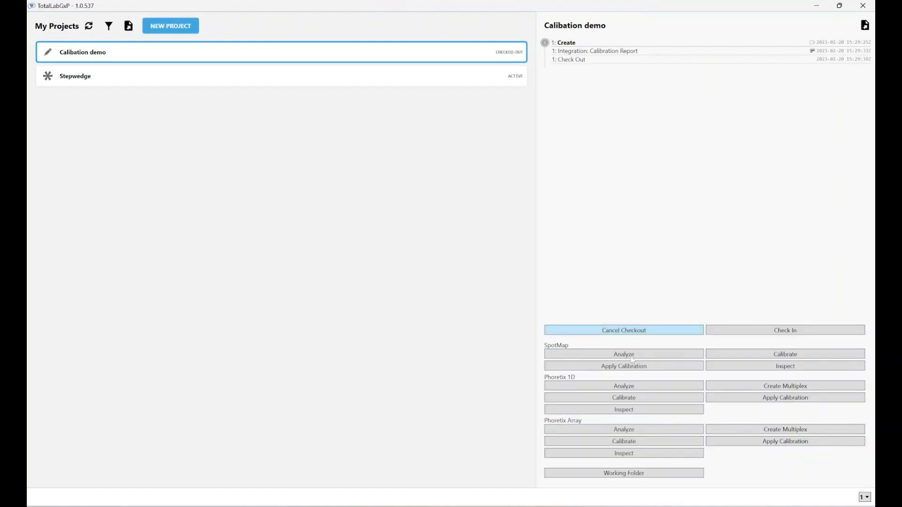
click(649, 408)
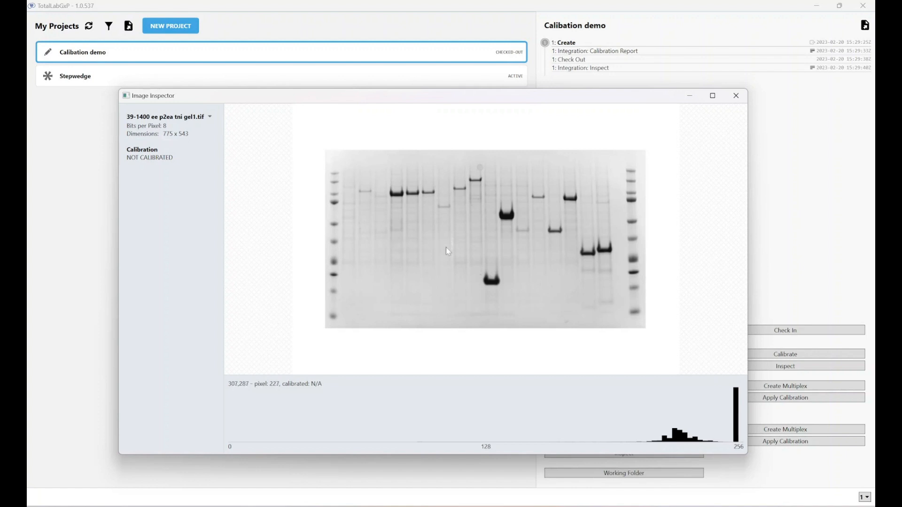
click(728, 100)
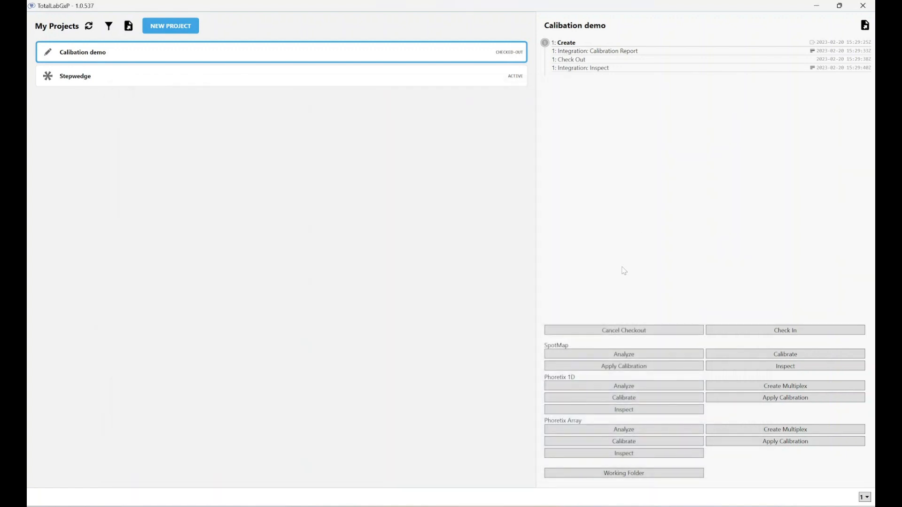
Open the Calibation demo project for analysis in Phoretix 1D and invert the measurements of the gel image
click(621, 387)
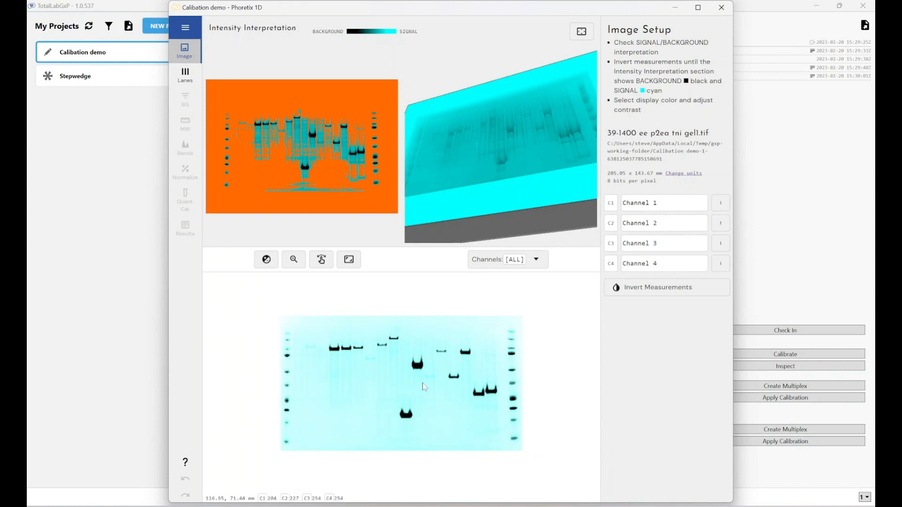
drag(495, 192, 508, 165)
click(632, 289)
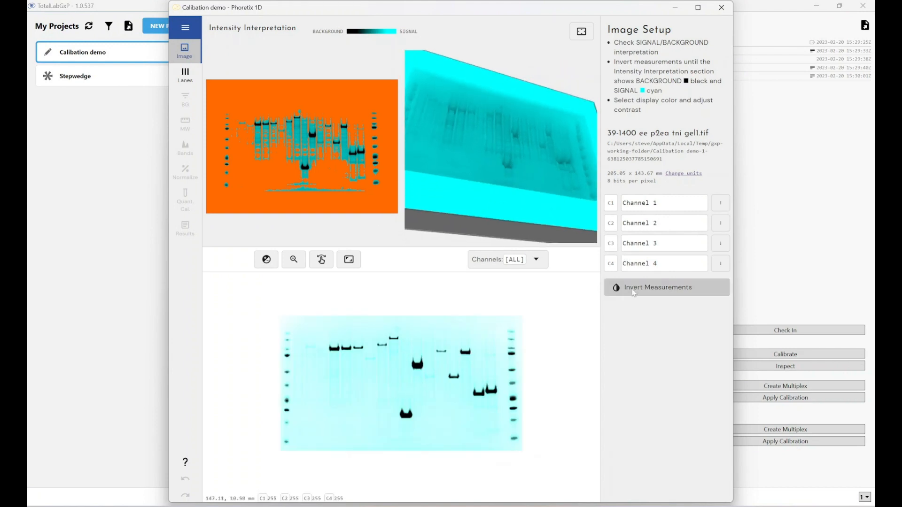
drag(505, 201, 511, 201)
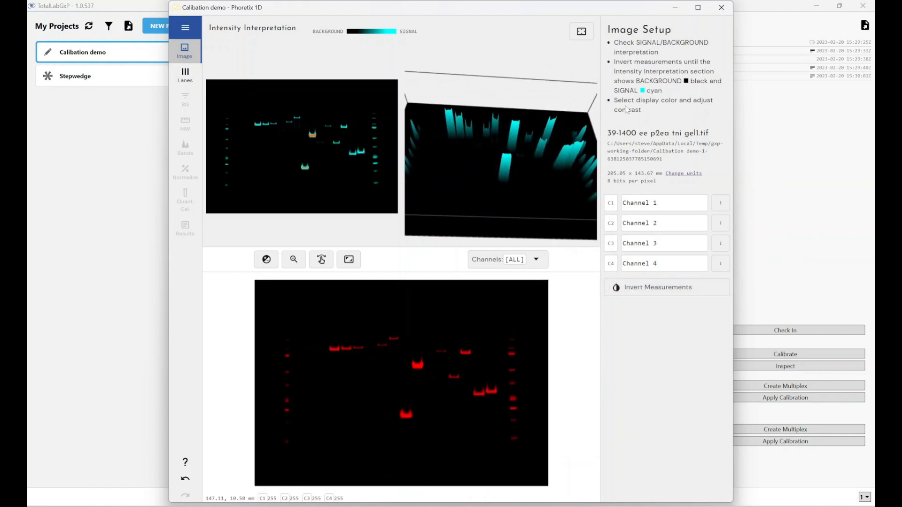
click(698, 7)
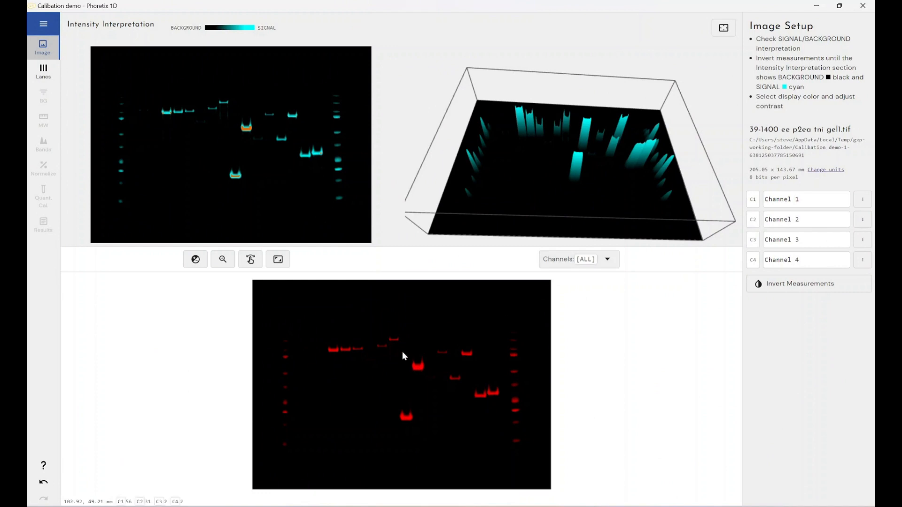
Limit the gel image display to Channel 1, then close the Calibation demo analysis without saving the changes
click(600, 262)
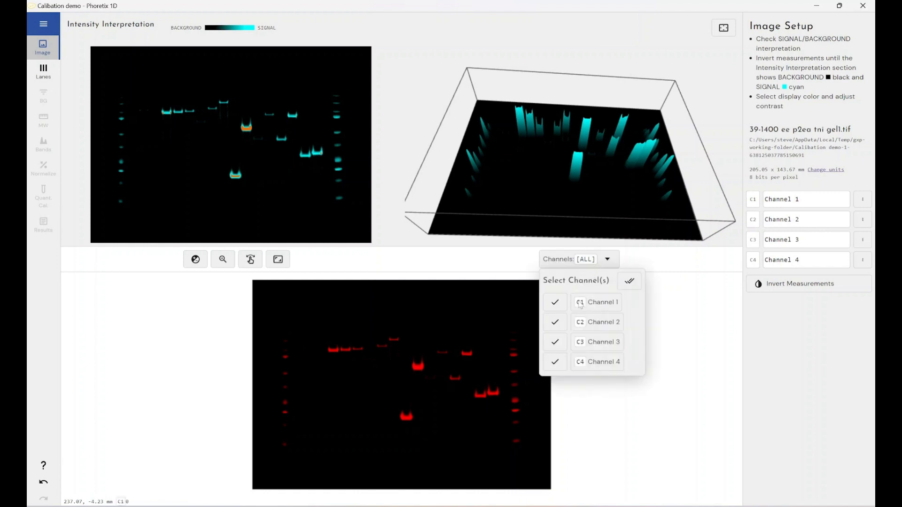
click(554, 362)
click(554, 342)
click(554, 322)
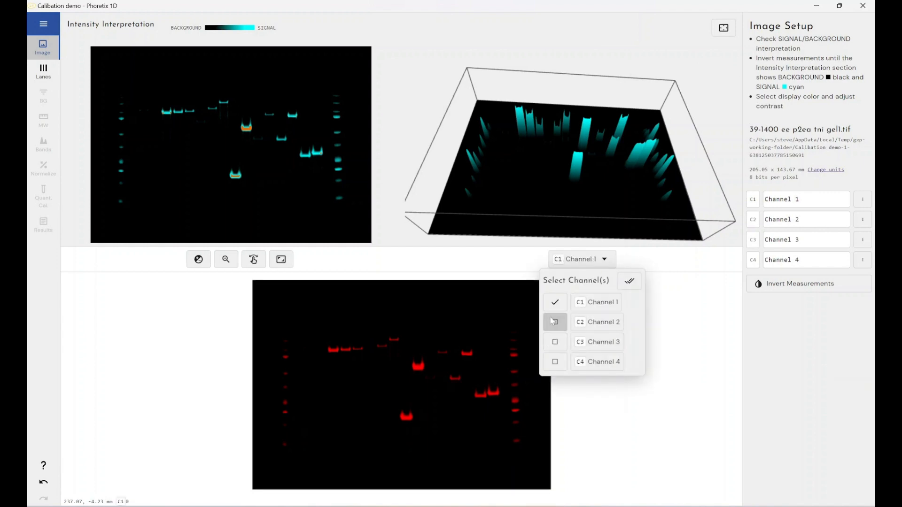
click(509, 267)
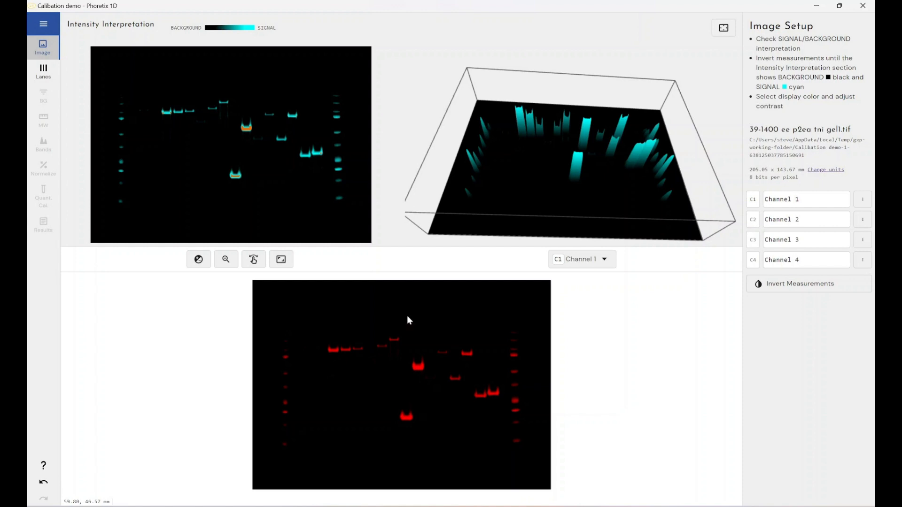
click(863, 5)
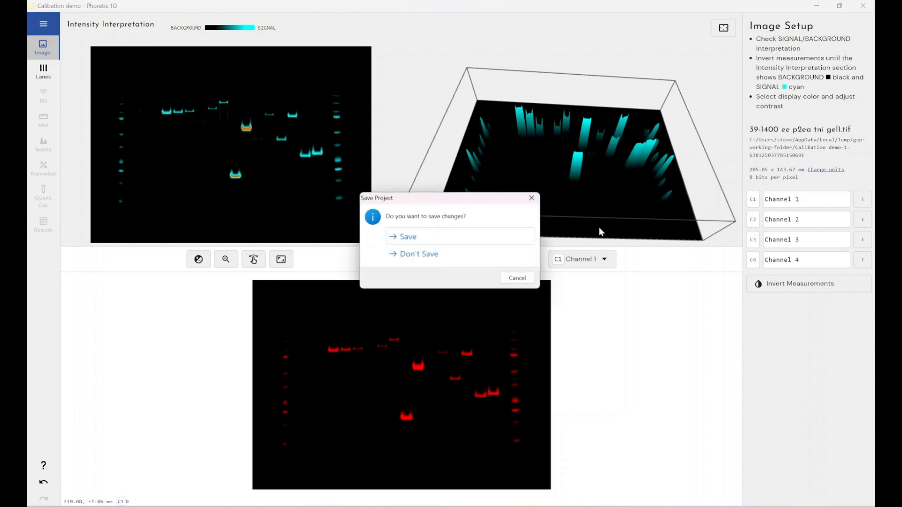
click(519, 258)
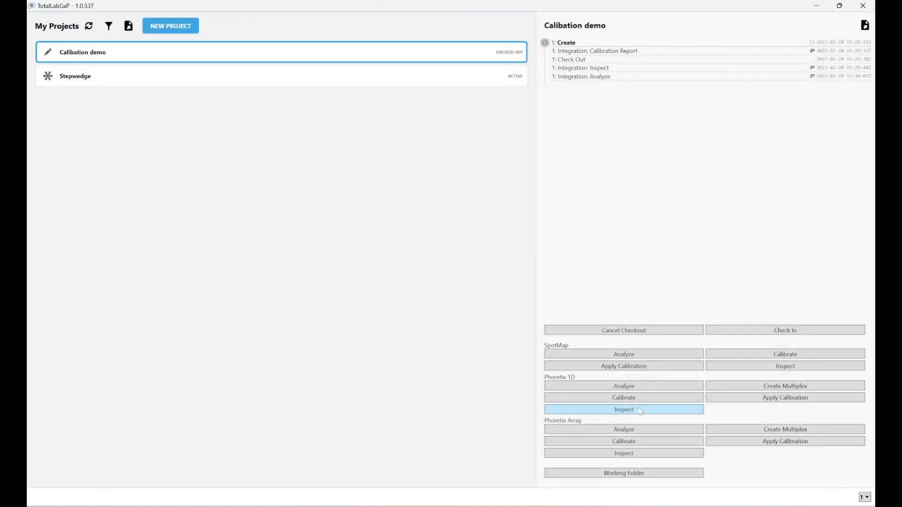
Start applying a Phoretix 1D calibration to the Calibation demo project and load "demo calib.tlcal" from the Documents folder
click(731, 398)
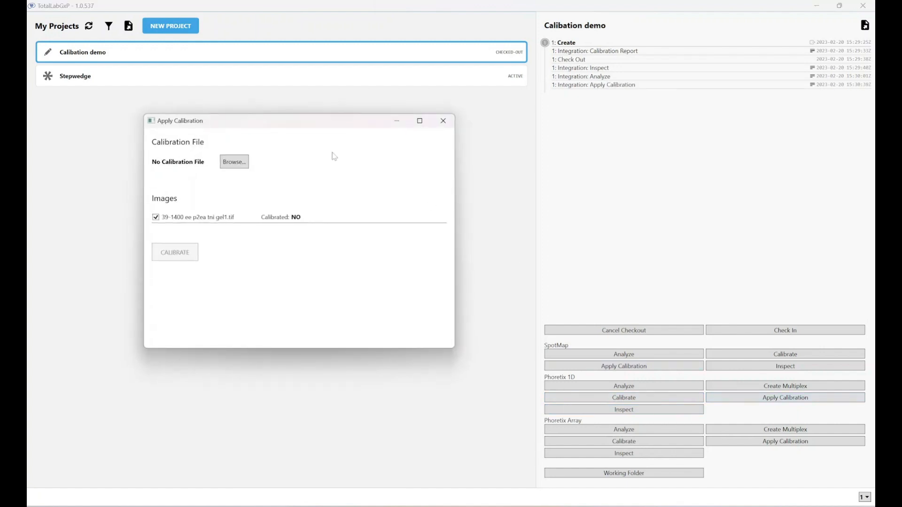
drag(316, 123, 413, 136)
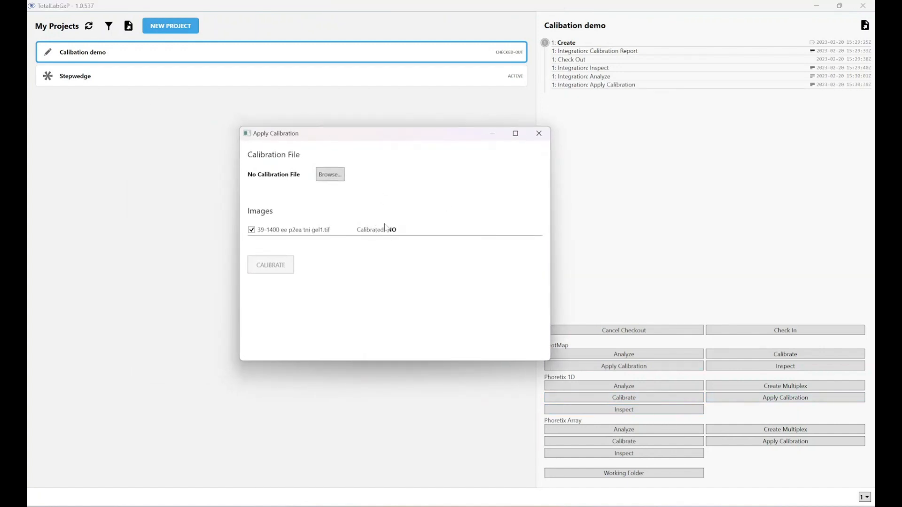
click(330, 175)
scroll(384, 294, down, 4)
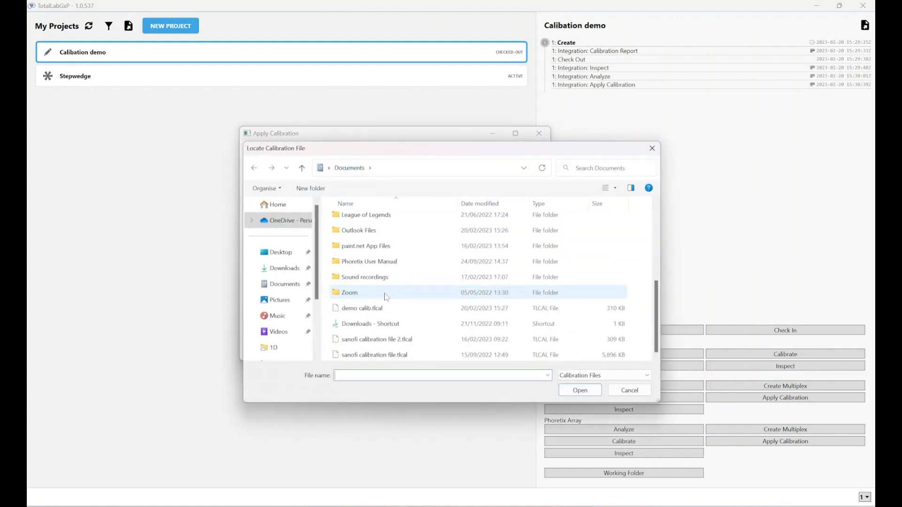
click(380, 308)
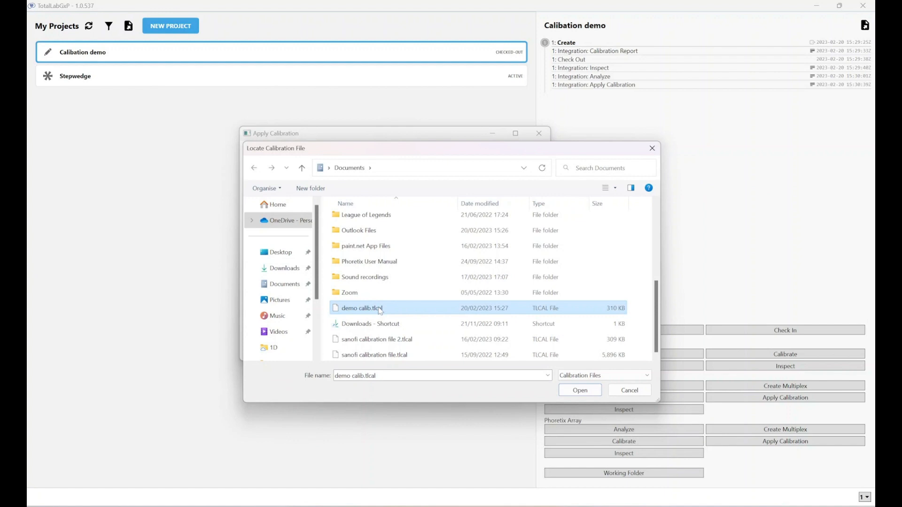
click(592, 391)
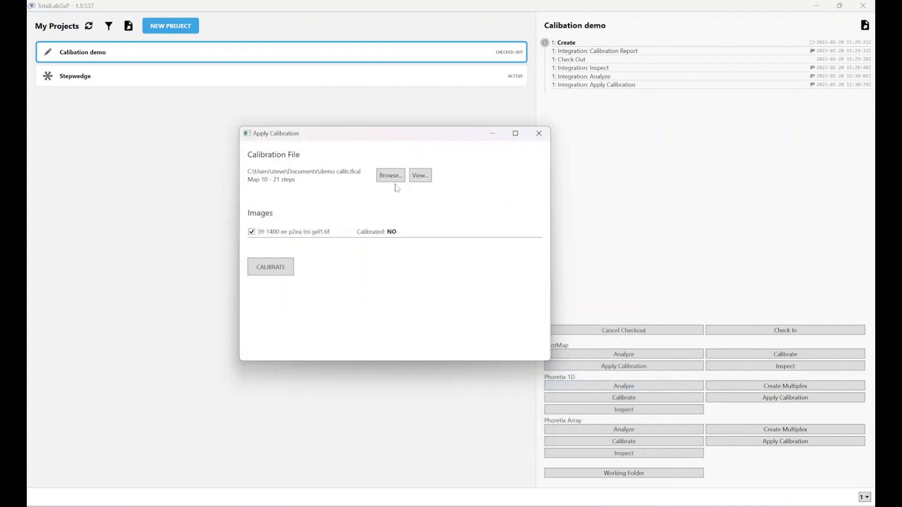
Review the loaded calibration's step wedge and curve, then apply the calibration to the image "39-1400 ee p2ea tni gel1.tif"
click(409, 179)
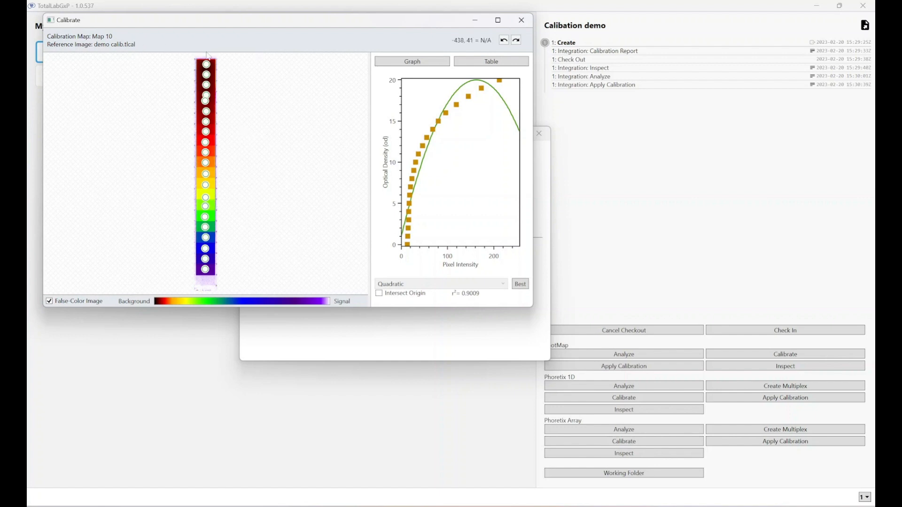
click(522, 21)
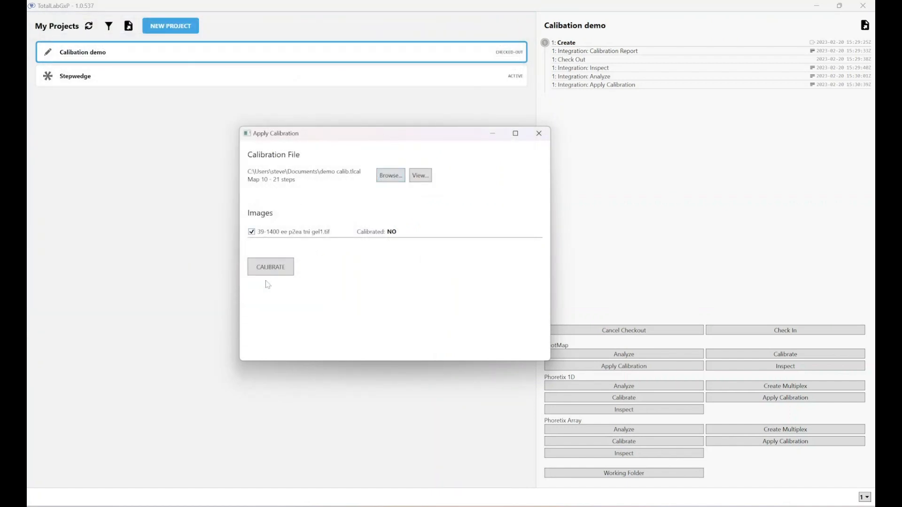
click(271, 266)
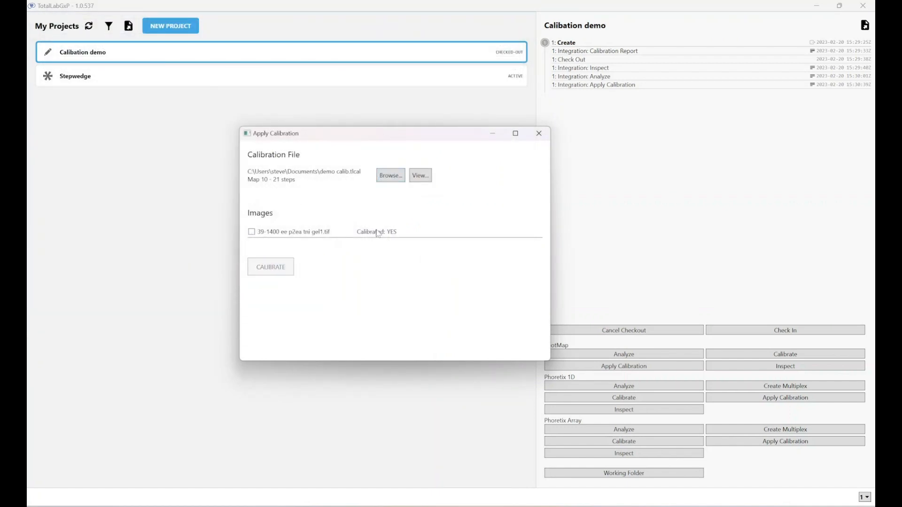
click(539, 133)
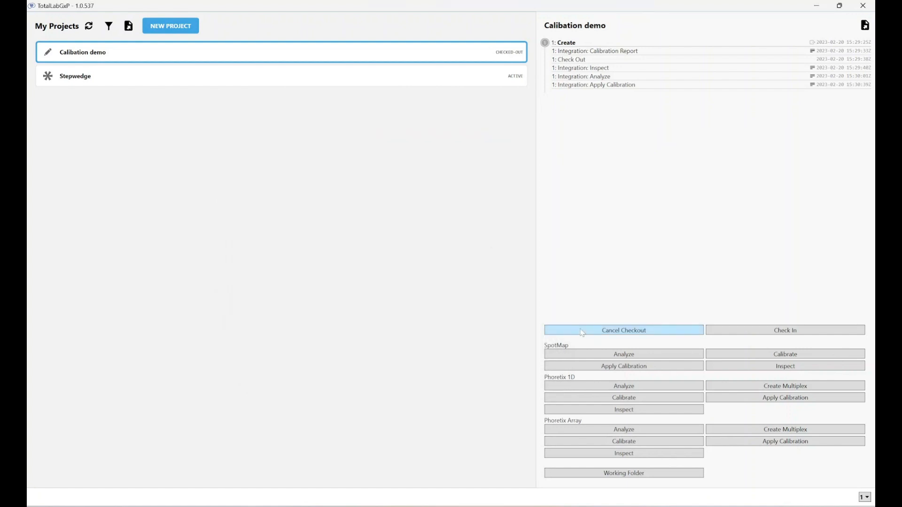
Inspect the gel image with Phoretix 1D to check its calibration details, wedge steps and calibrated pixel values
click(595, 412)
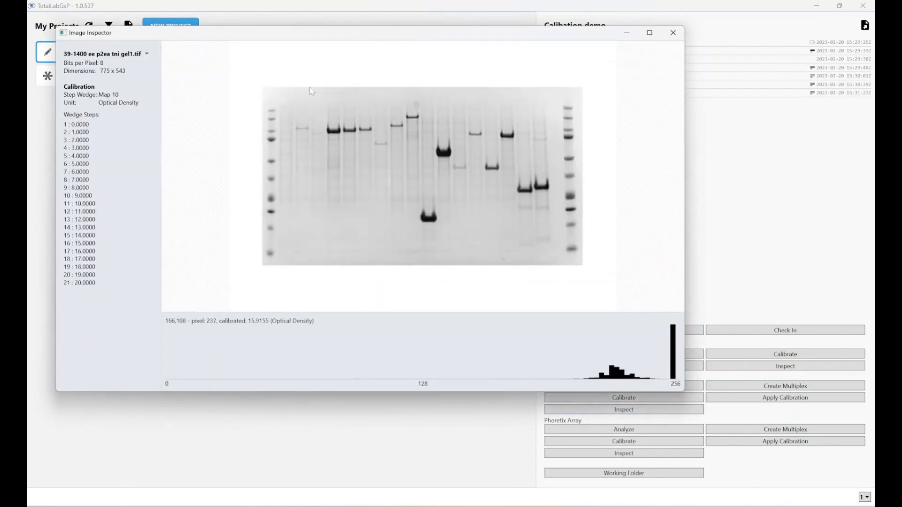
drag(294, 33, 444, 93)
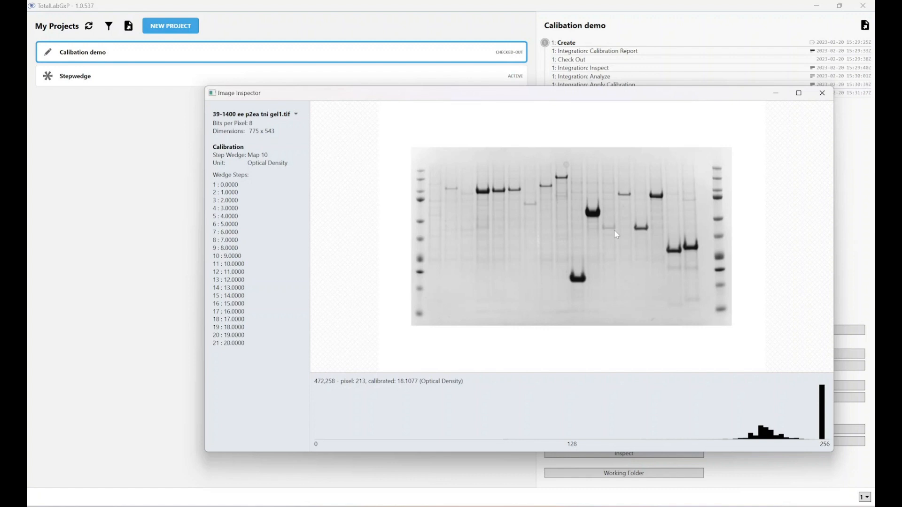
click(826, 95)
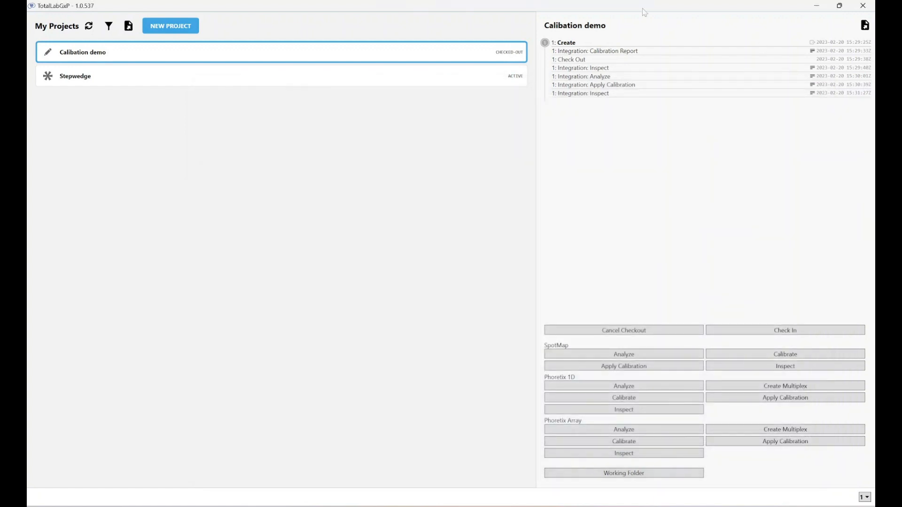
Reopen the Calibation demo project for analysis in Phoretix 1D and maximize its window
click(583, 388)
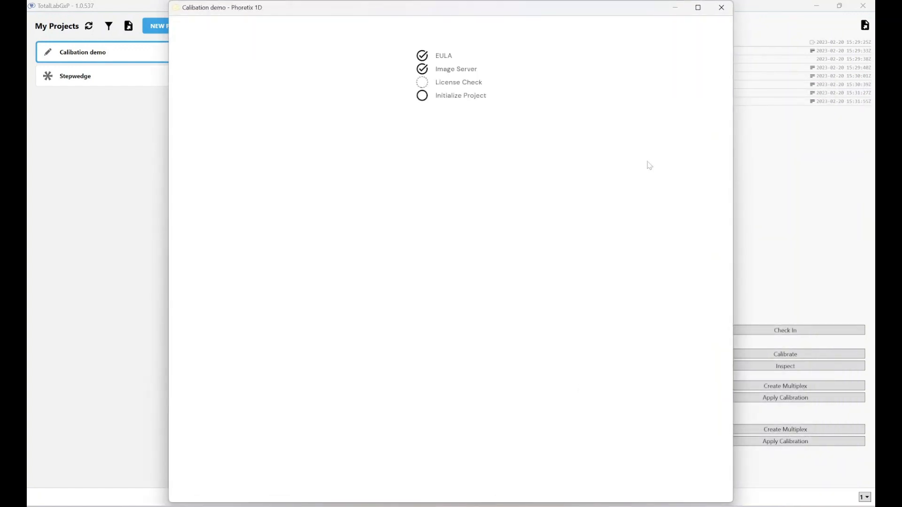
click(699, 8)
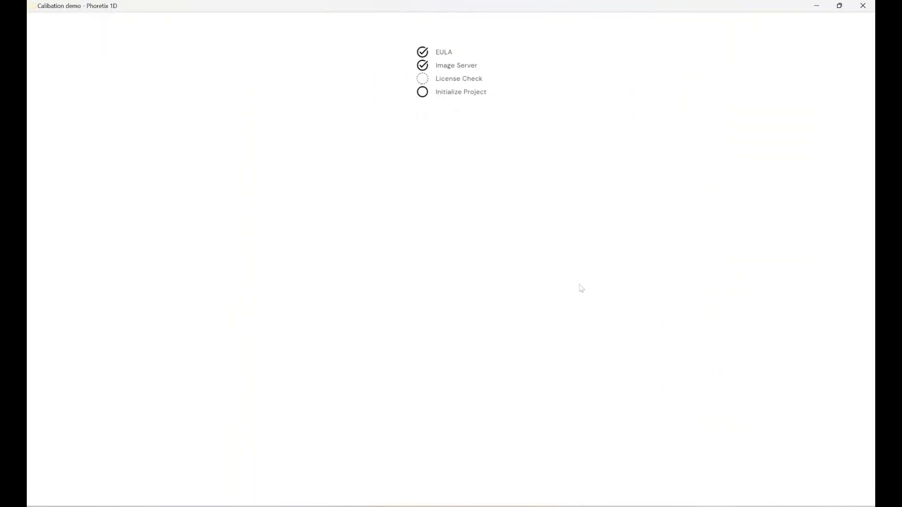